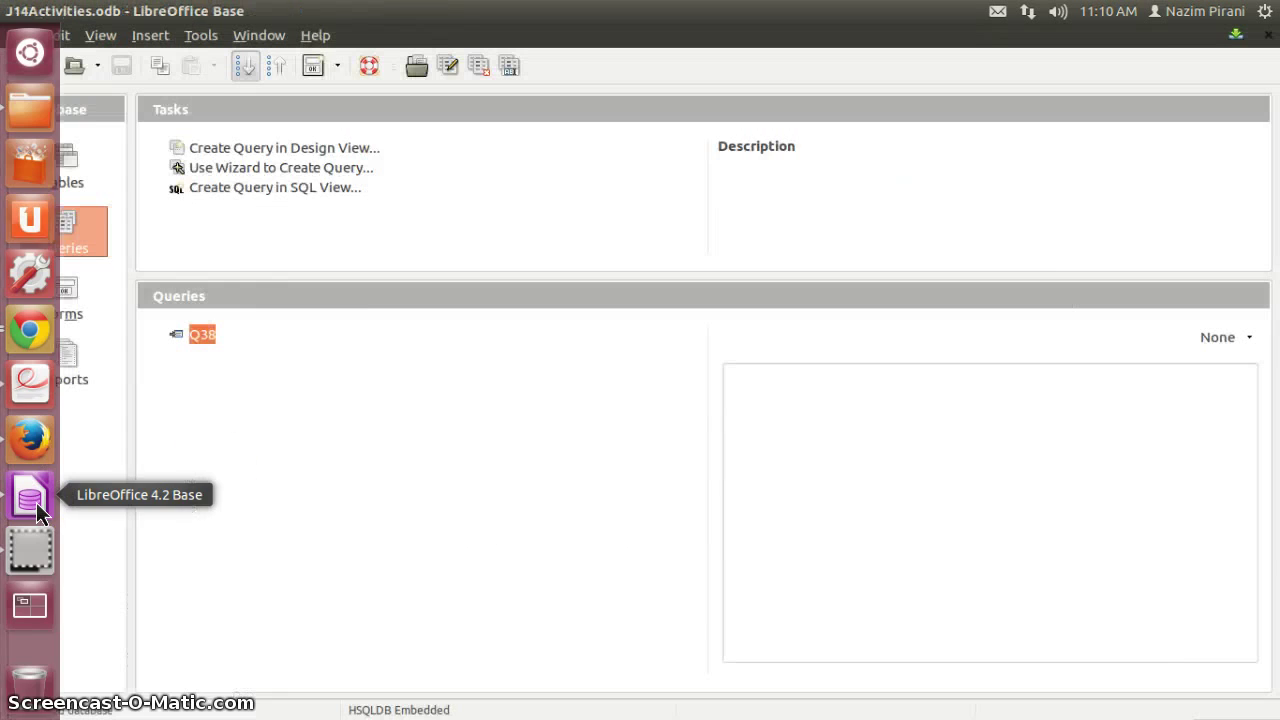
# Create a new query in Design View and add the J14Activities table to it
pyautogui.click(294, 147)
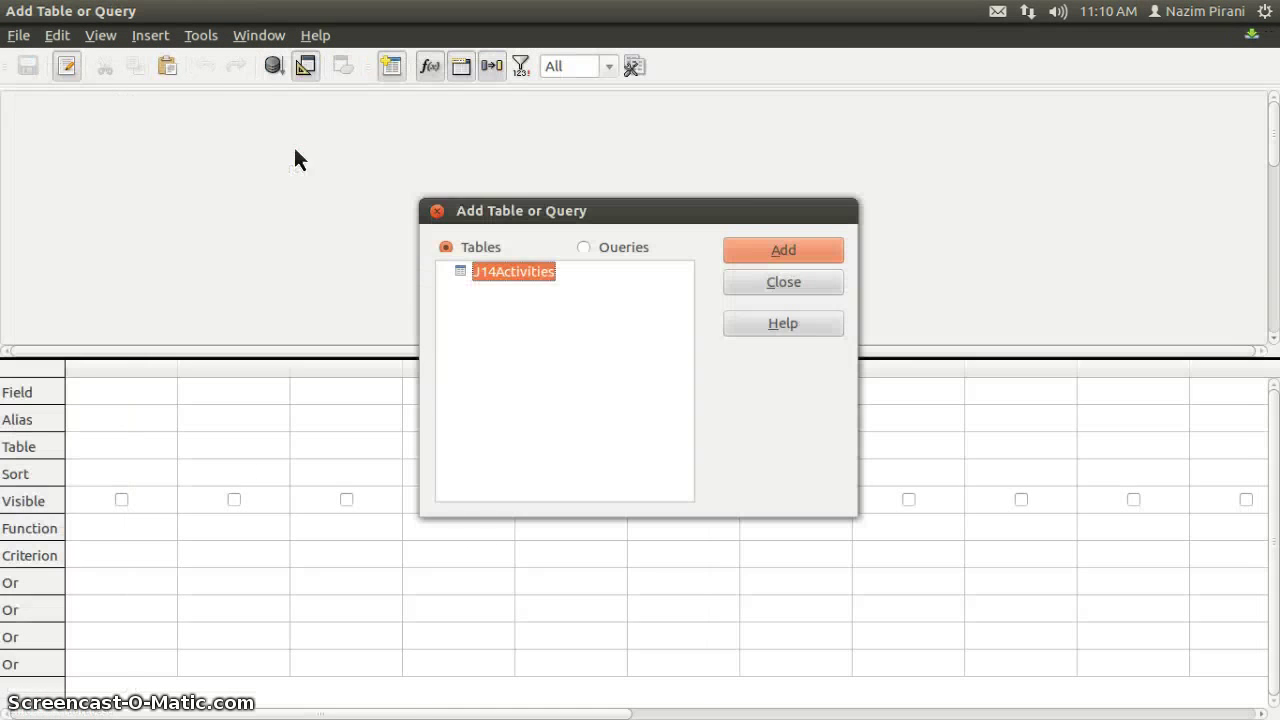
pyautogui.click(421, 257)
pyautogui.press('Return')
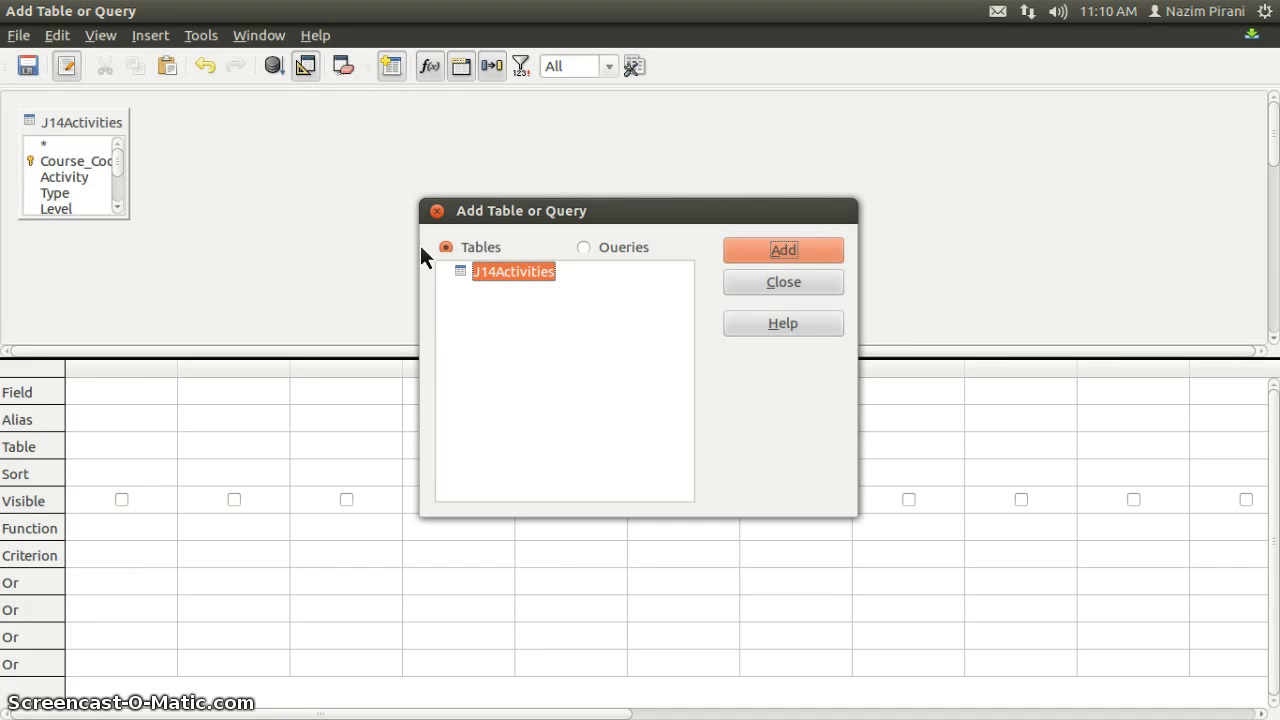
pyautogui.click(436, 210)
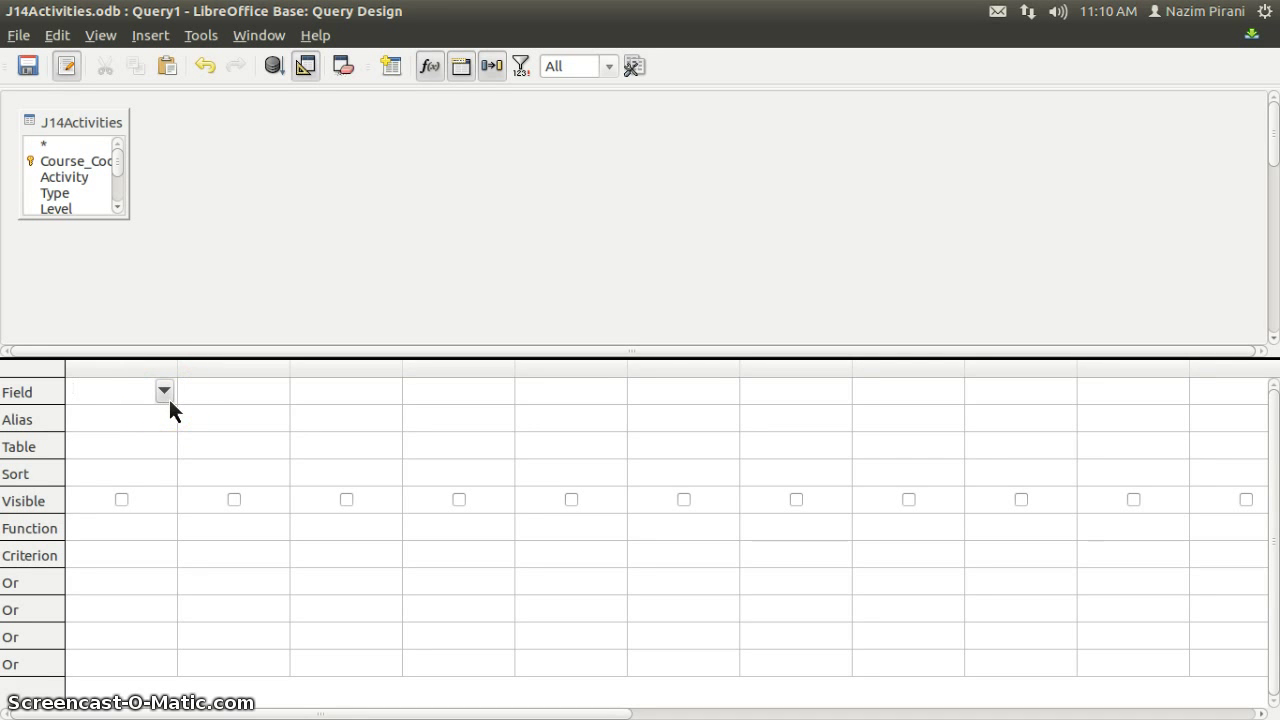
# Switch to the question paper in Document Viewer and examine which fields the report in question 36 requires
pyautogui.hotkey('ctrl', 'w')
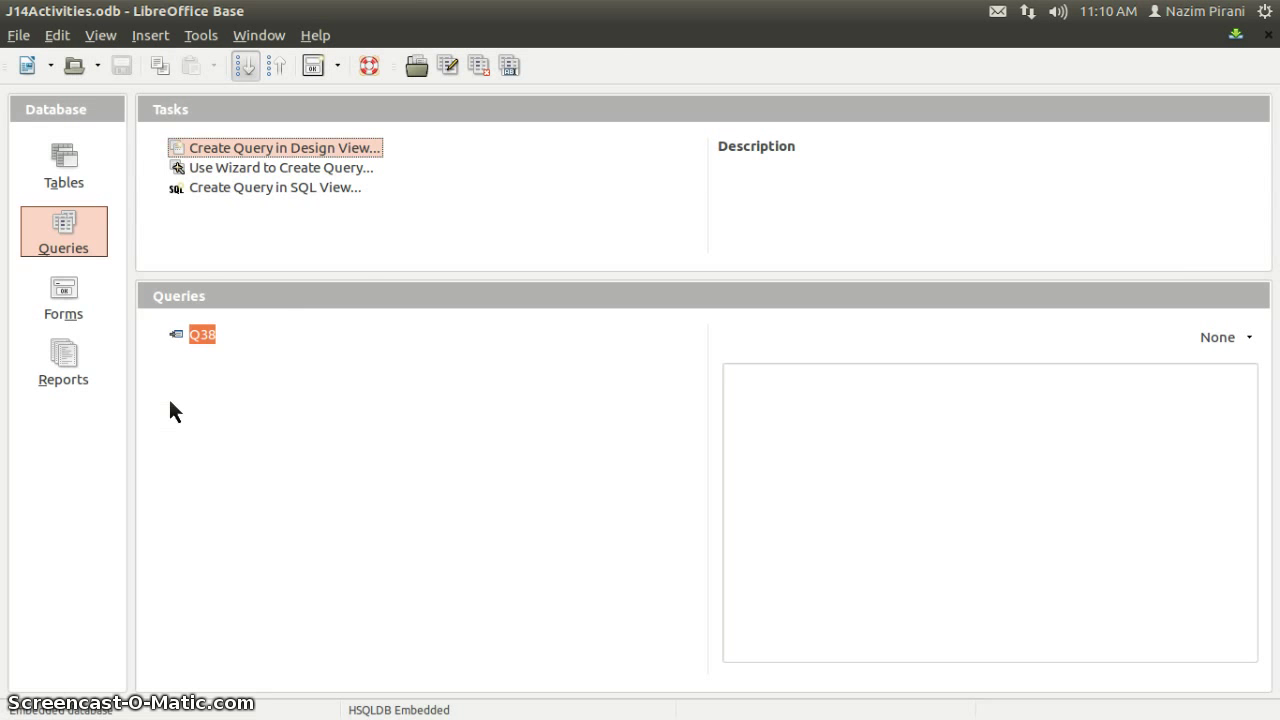
pyautogui.hotkey('alt', 'Tab')
pyautogui.click(169, 399)
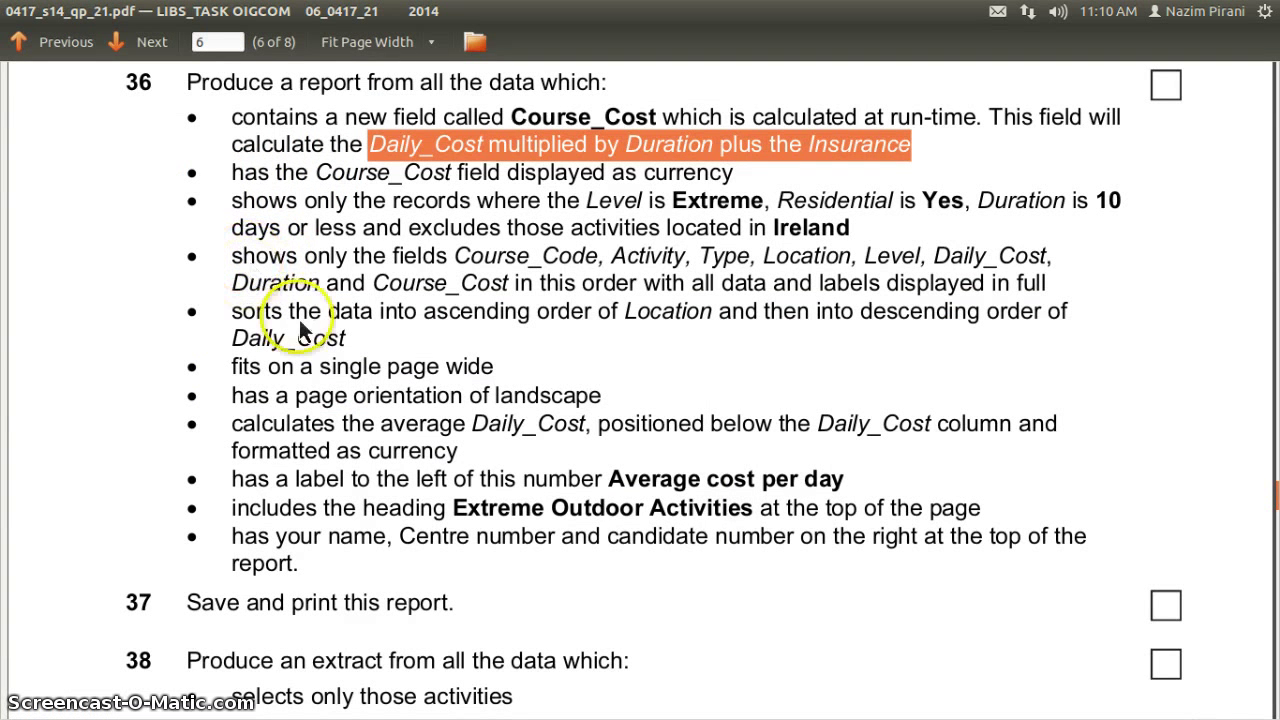
pyautogui.moveTo(233, 258); pyautogui.dragTo(1098, 271)
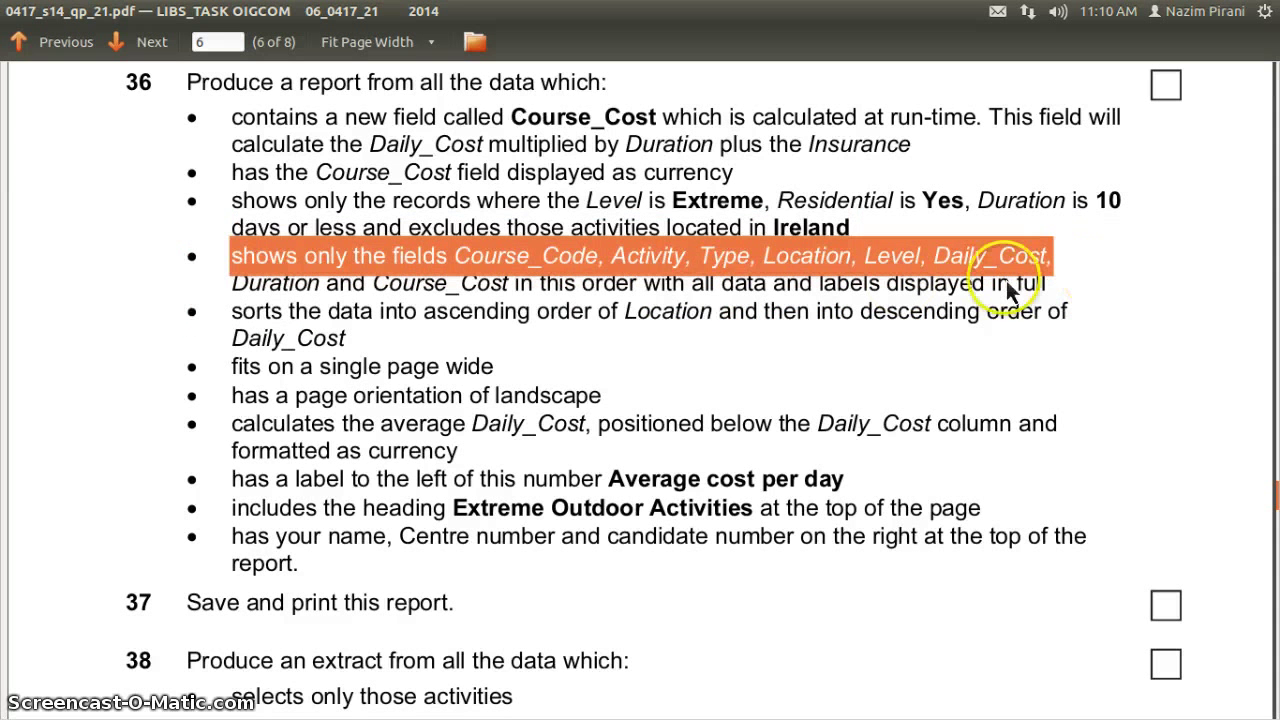
pyautogui.click(558, 286)
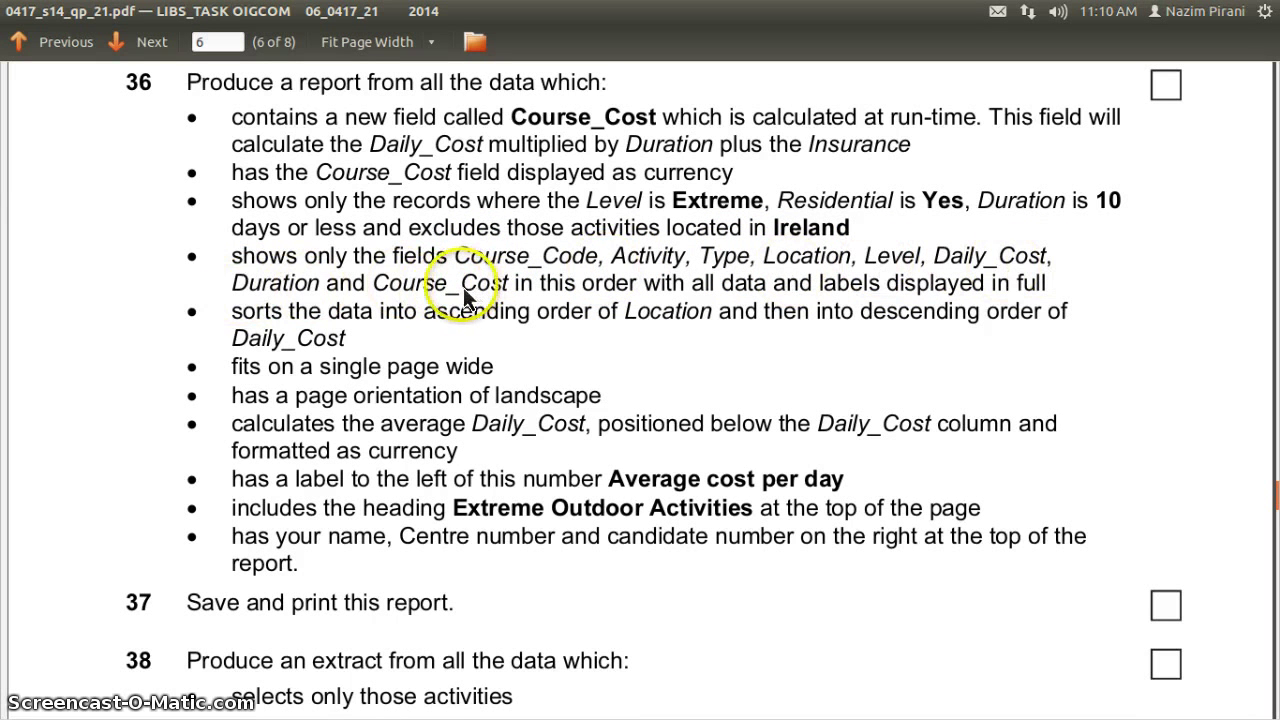
# Return to the query design in LibreOffice Base and add the fields Course_Code, Activity and Level to the first three columns
pyautogui.moveTo(10, 384)
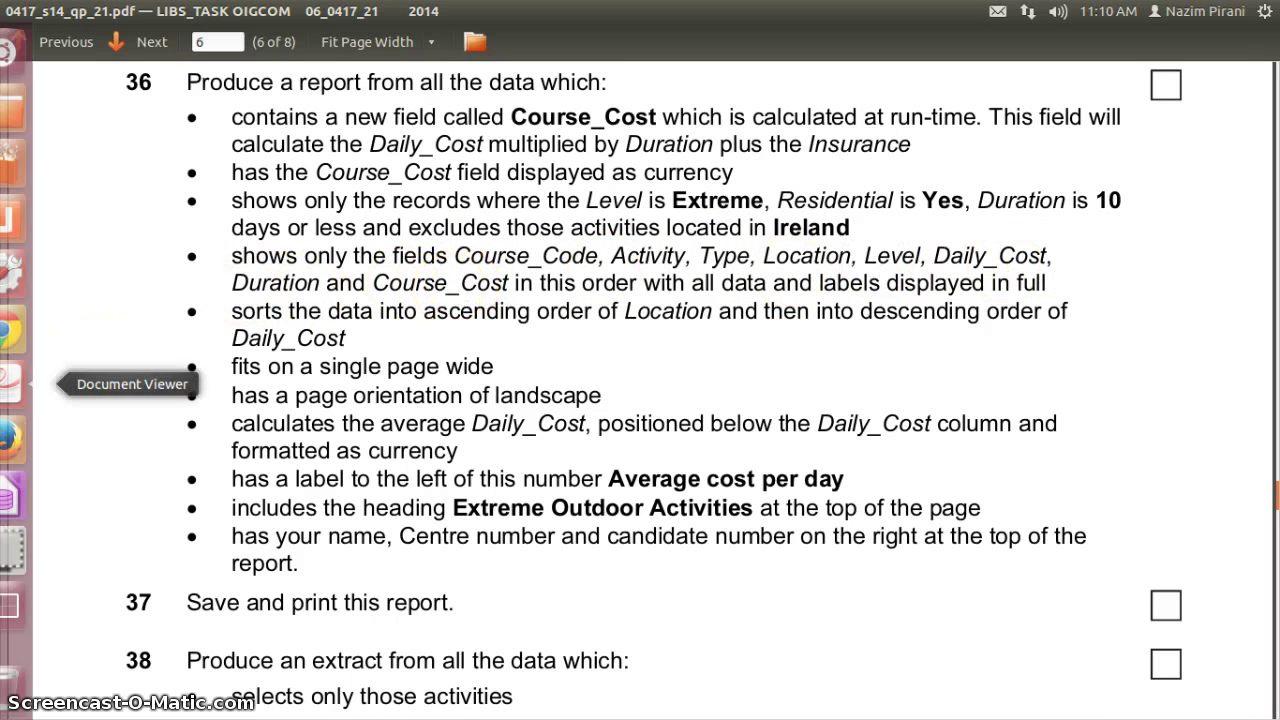
pyautogui.click(28, 502)
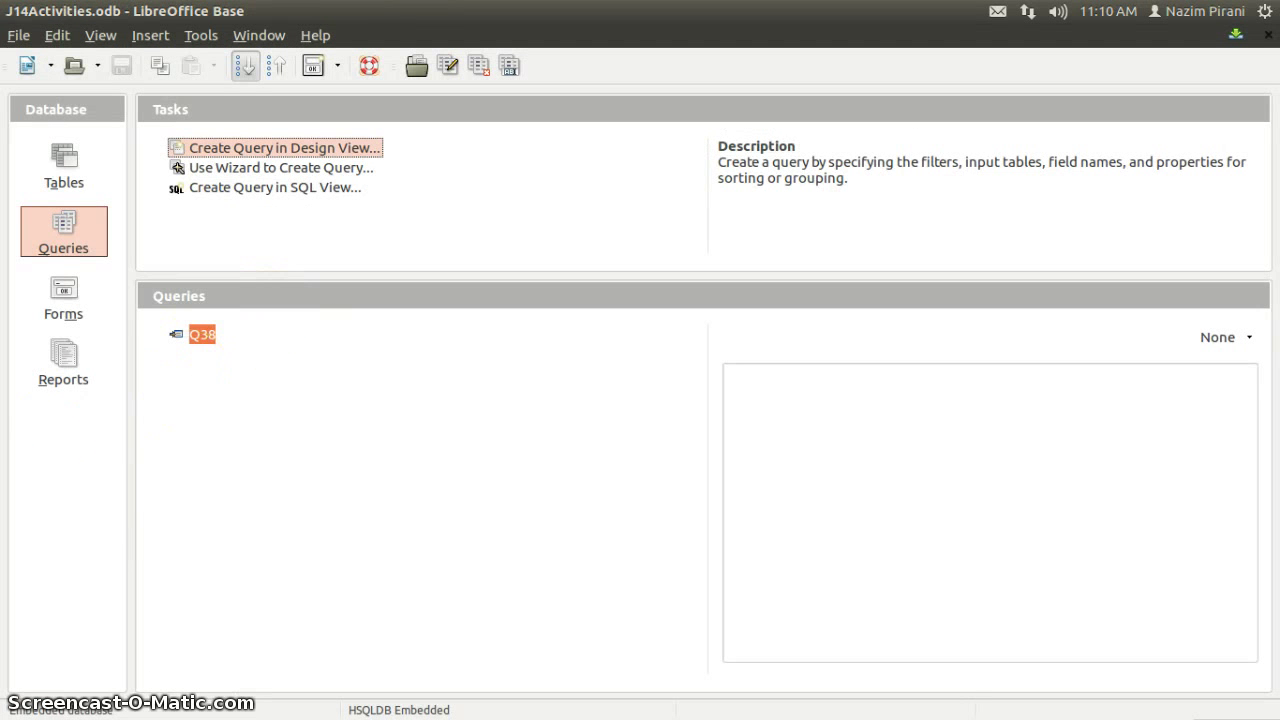
pyautogui.click(28, 497)
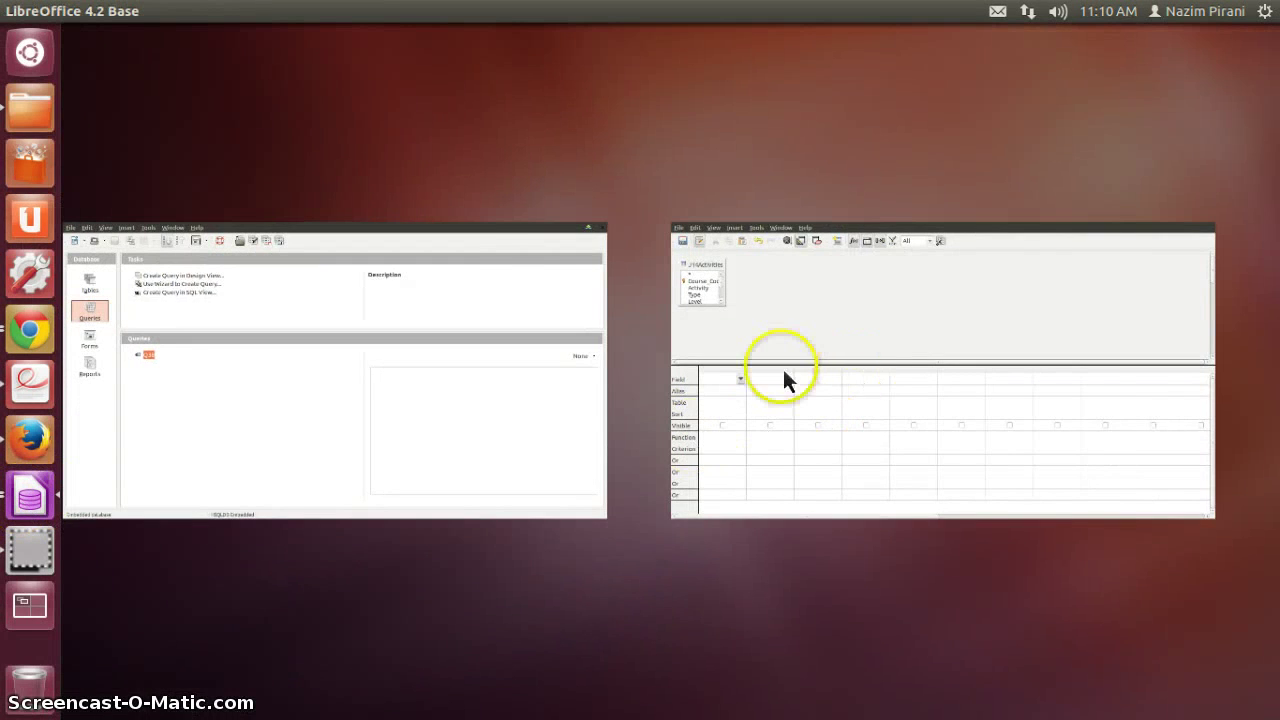
pyautogui.click(784, 377)
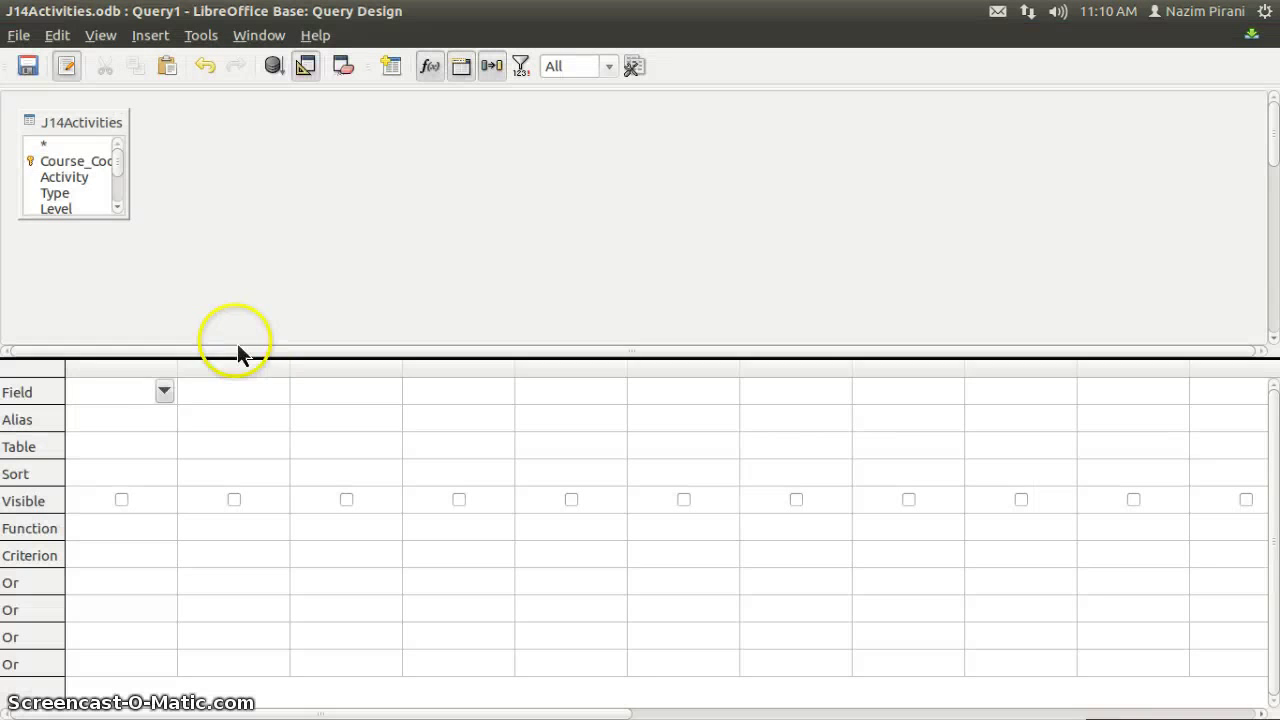
pyautogui.click(166, 396)
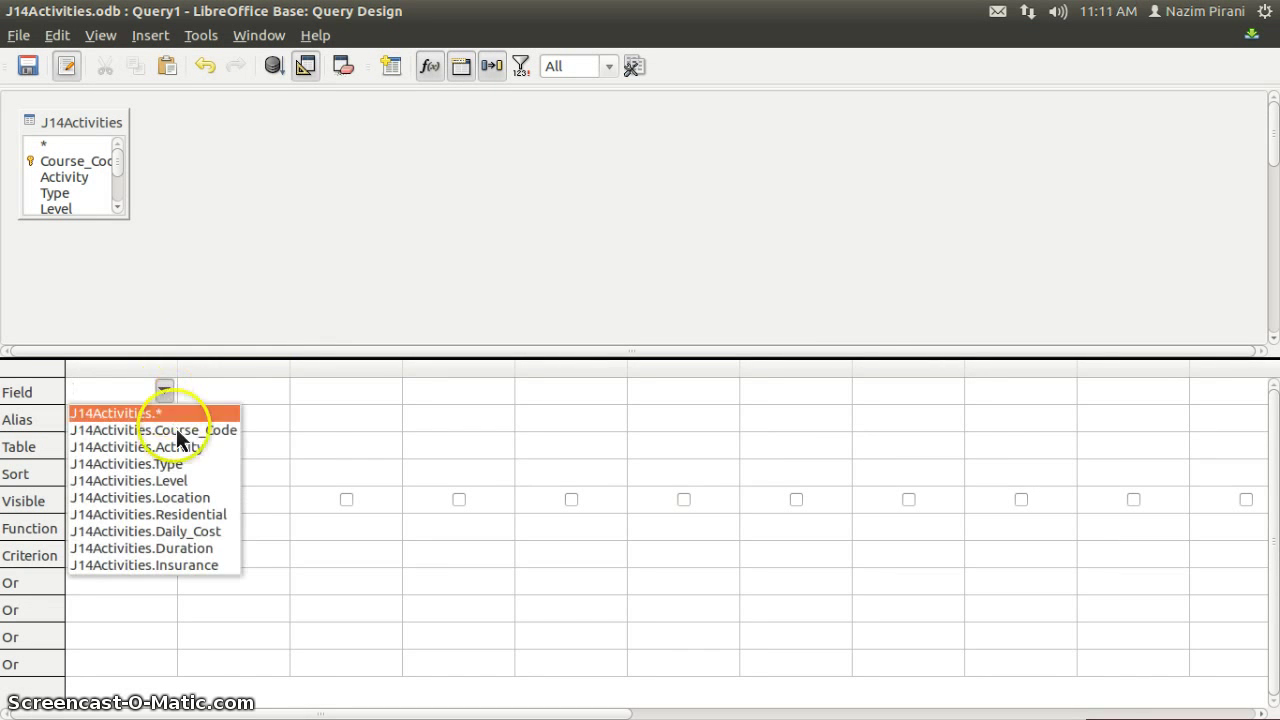
pyautogui.click(180, 431)
pyautogui.click(232, 392)
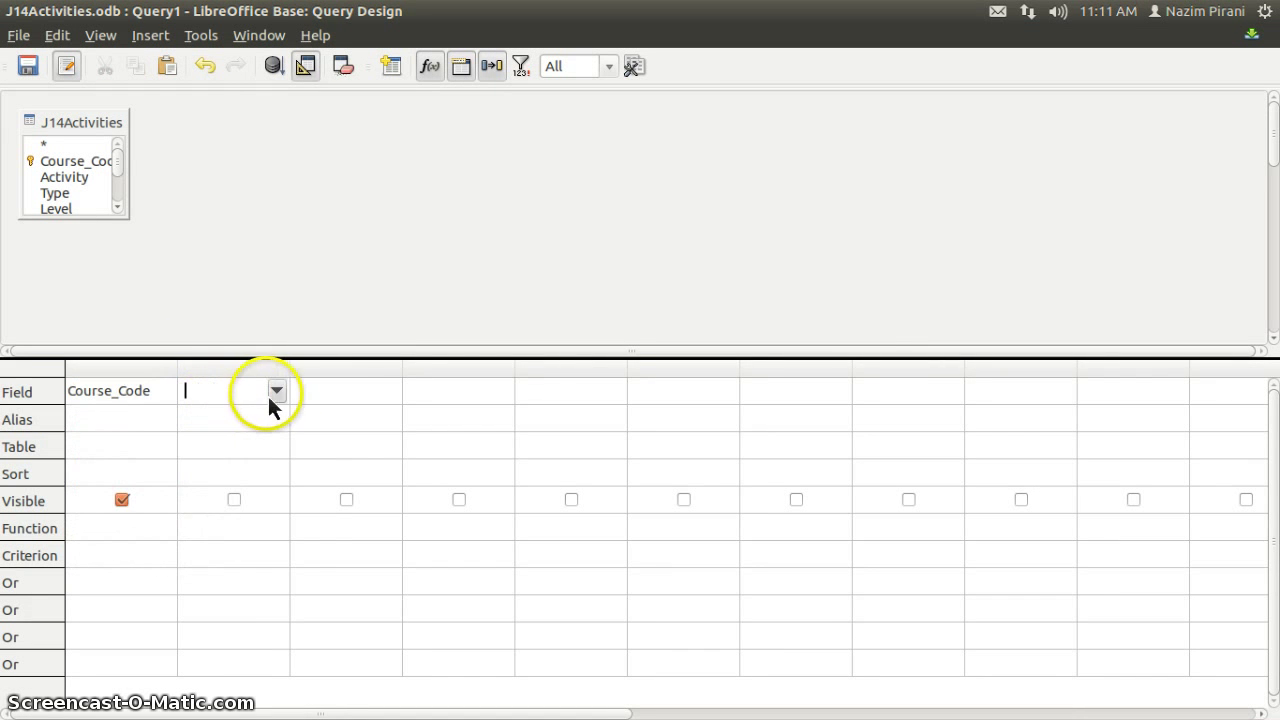
pyautogui.click(276, 391)
pyautogui.click(284, 447)
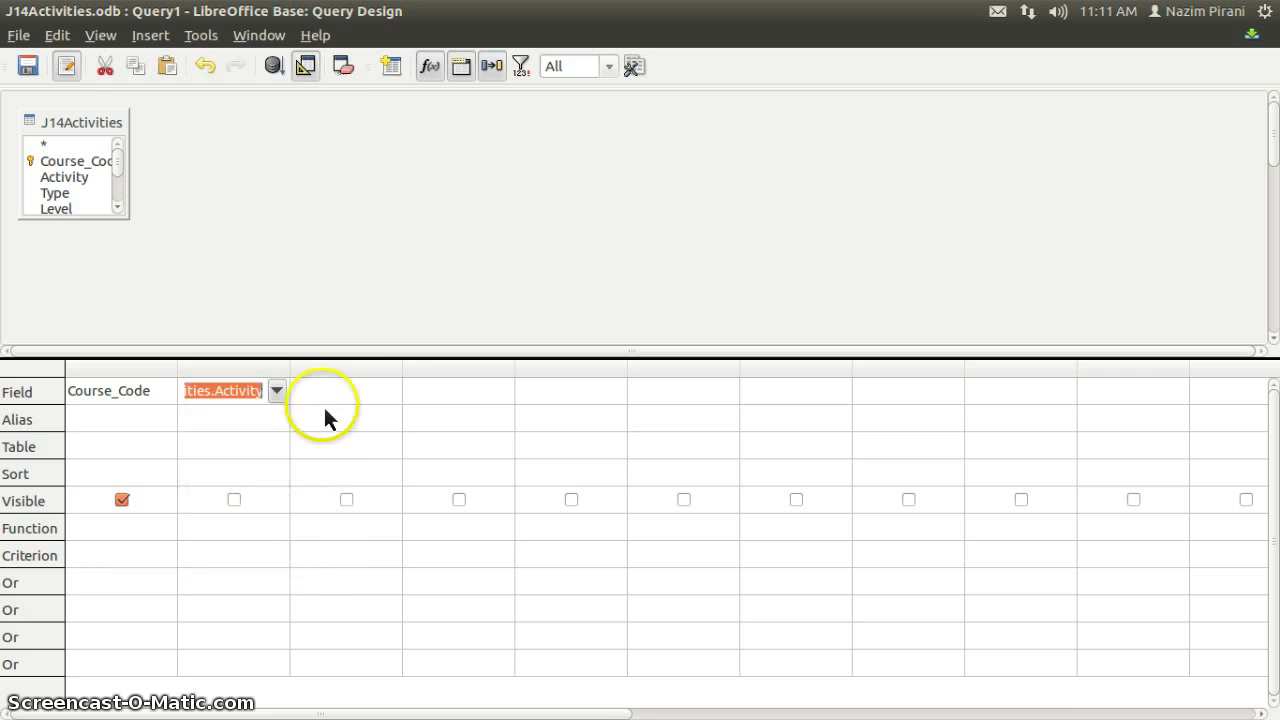
pyautogui.click(335, 396)
pyautogui.click(389, 391)
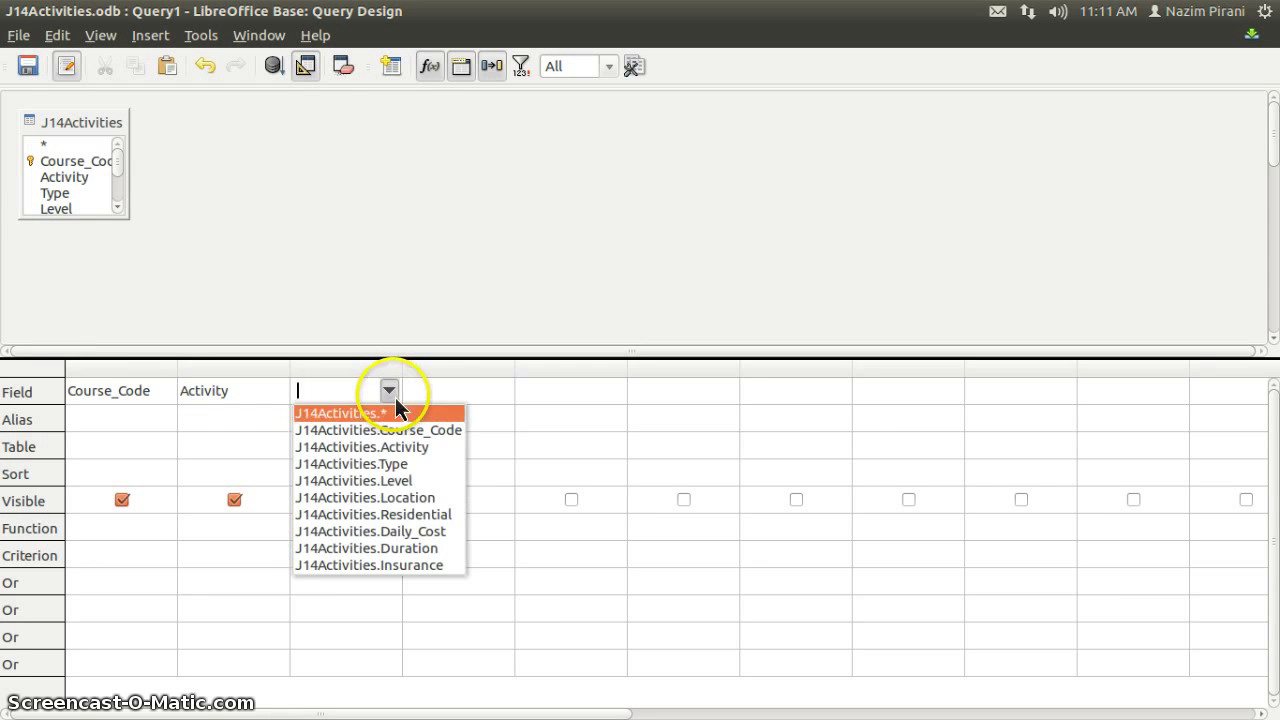
pyautogui.click(393, 483)
# Add the fields Location, Daily_Cost and Duration to the fourth, fifth and sixth query columns
pyautogui.click(485, 399)
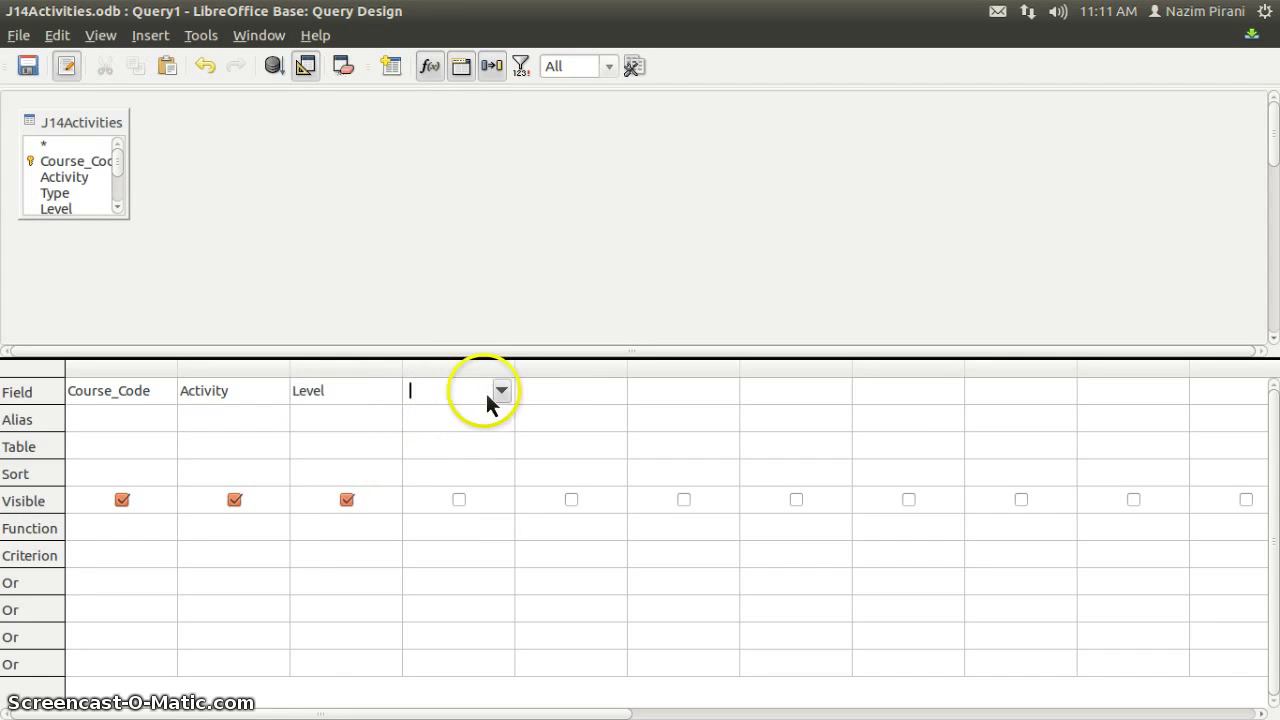
pyautogui.click(500, 392)
pyautogui.click(528, 493)
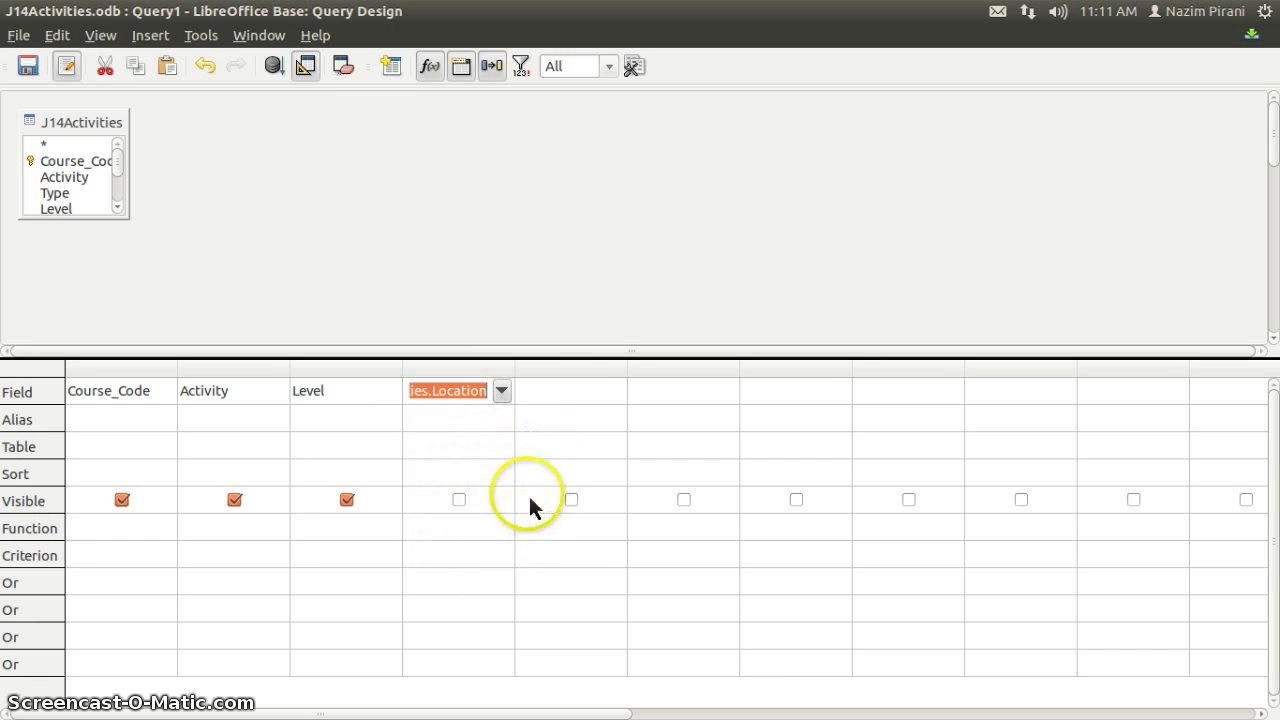
pyautogui.click(584, 391)
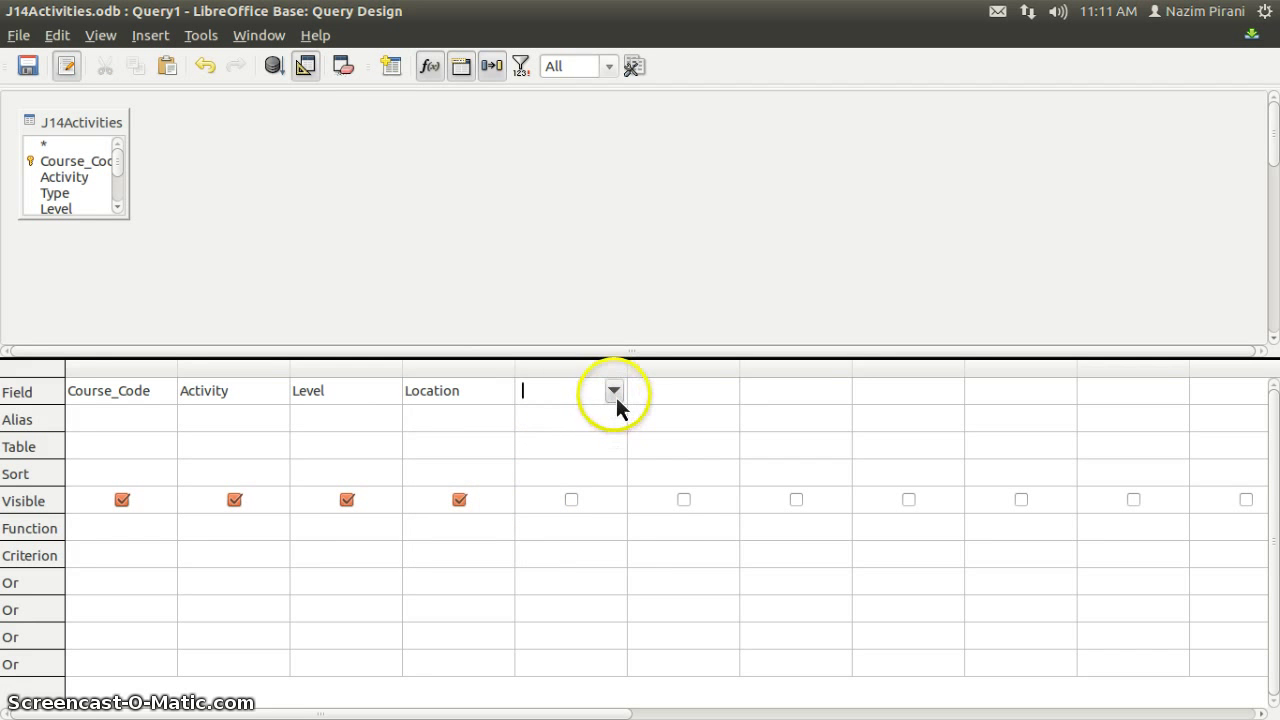
pyautogui.click(614, 392)
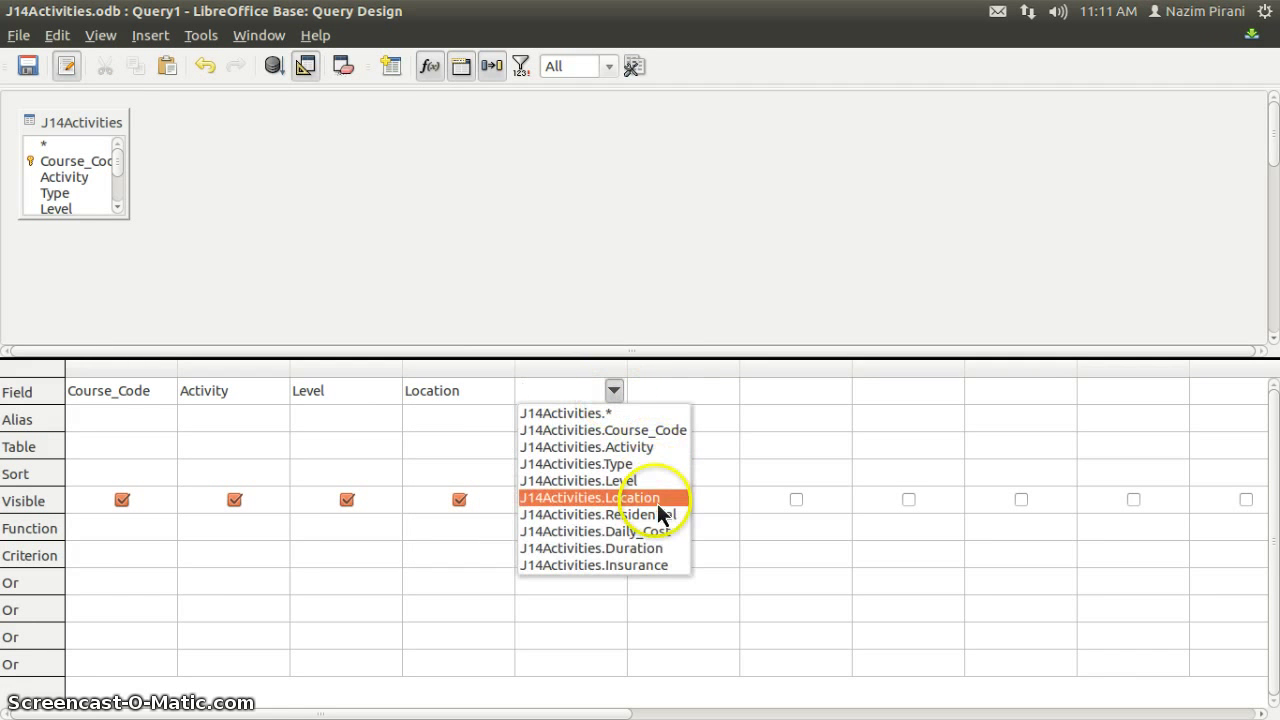
pyautogui.click(662, 532)
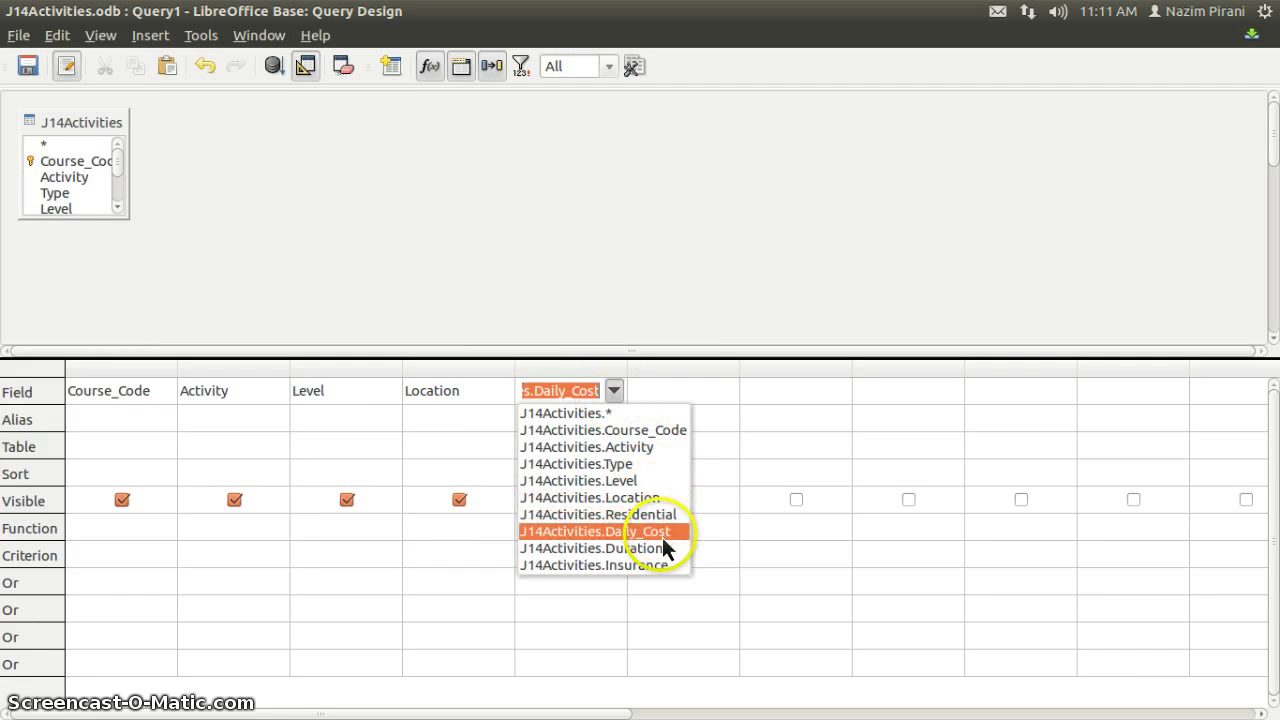
pyautogui.click(677, 392)
pyautogui.click(727, 392)
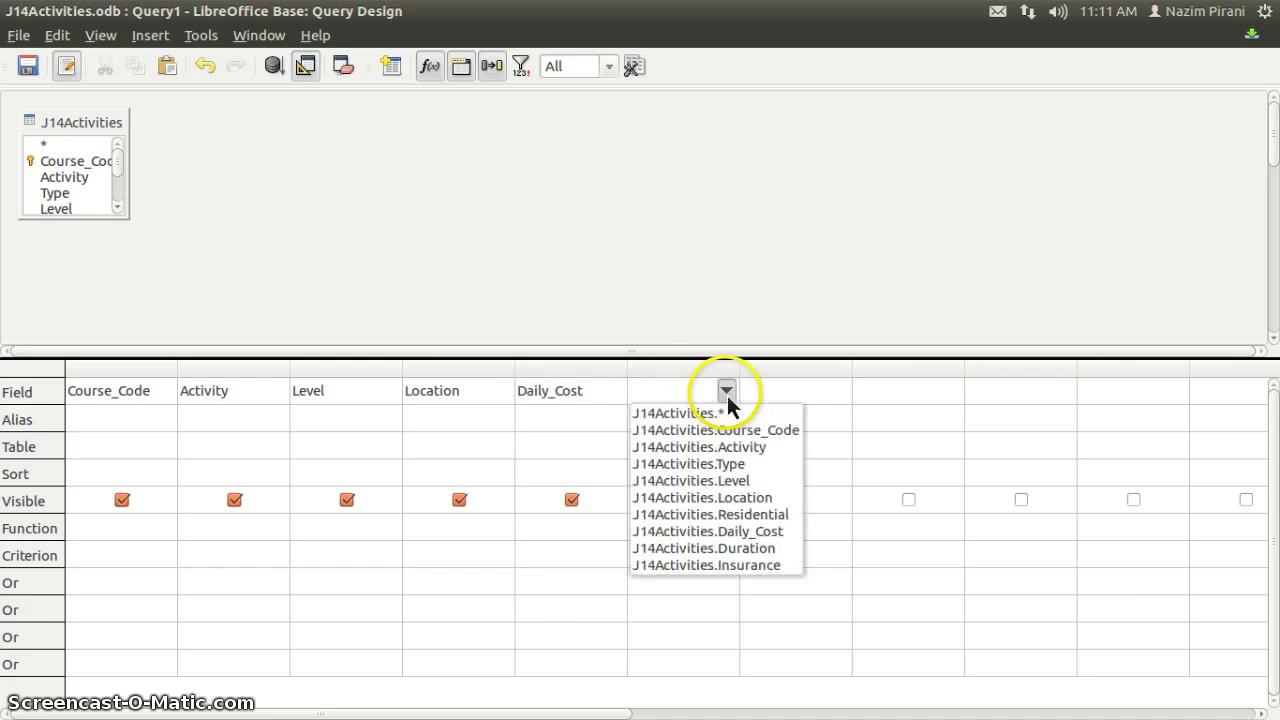
pyautogui.click(724, 549)
# Switch to the question paper in Document Viewer and examine how the new Course_Cost field has to be calculated
pyautogui.click(815, 394)
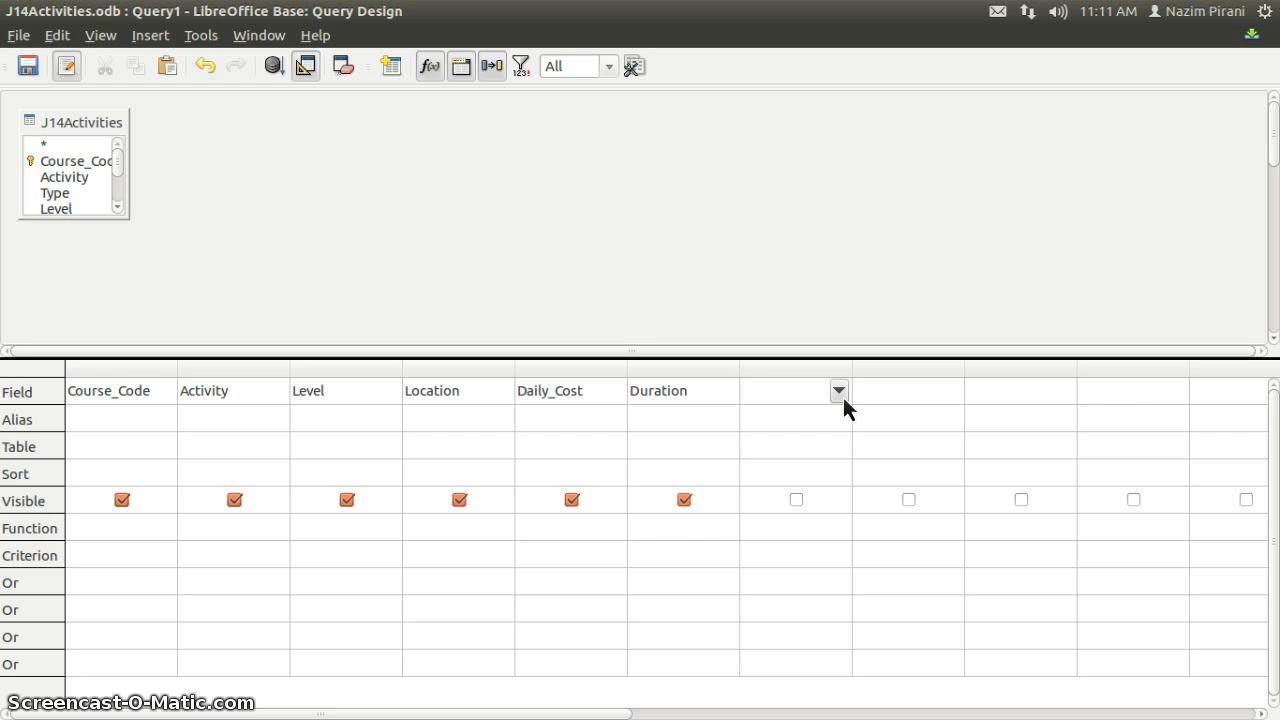
pyautogui.click(835, 398)
pyautogui.click(10, 415)
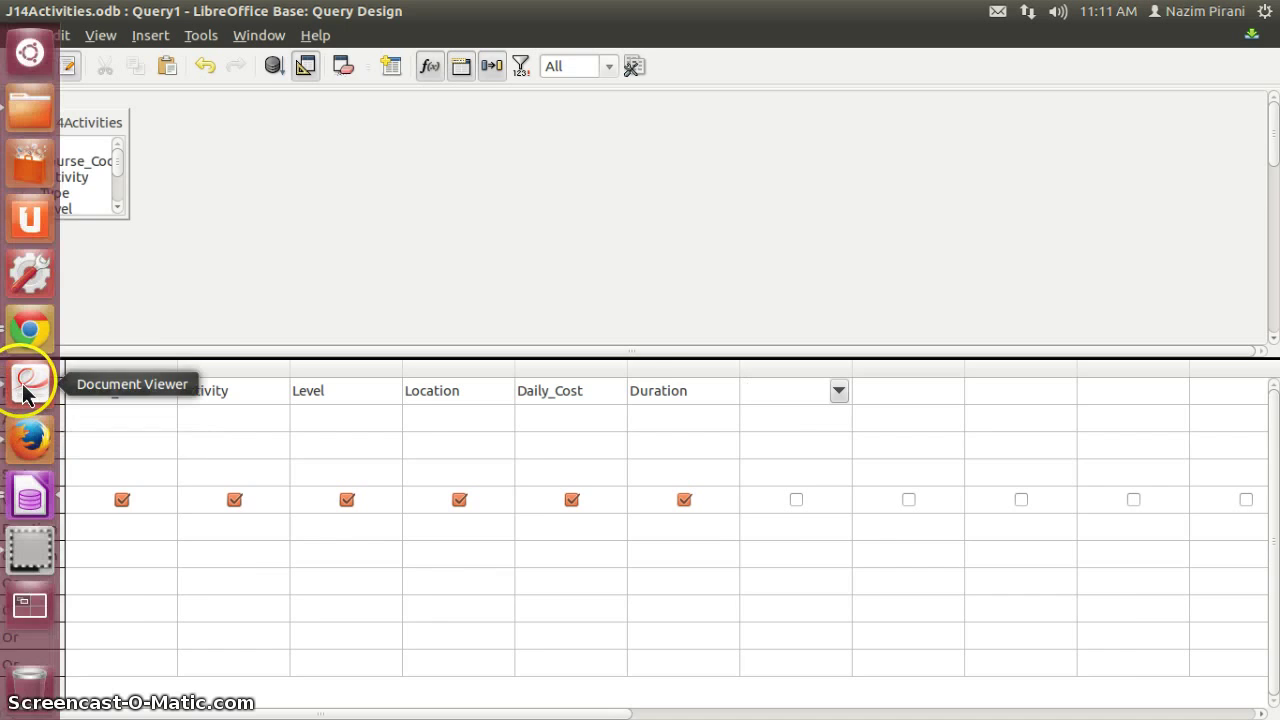
pyautogui.click(24, 385)
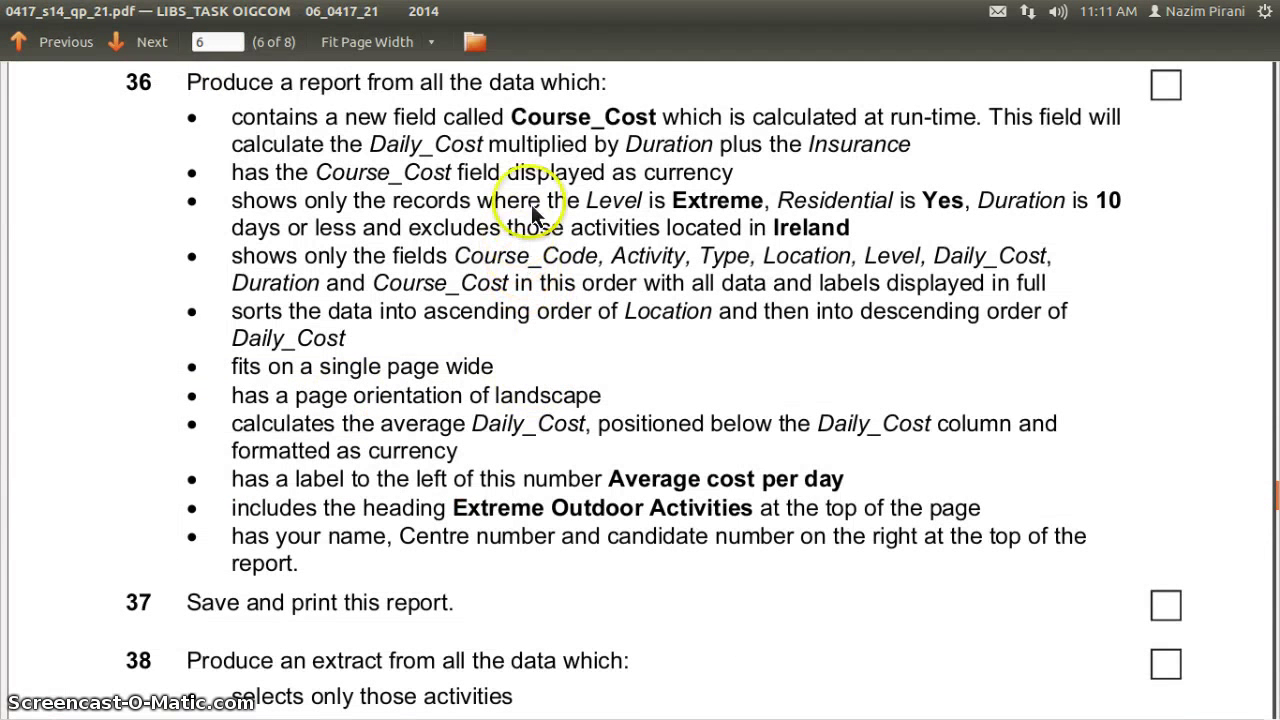
pyautogui.moveTo(512, 118); pyautogui.dragTo(656, 116)
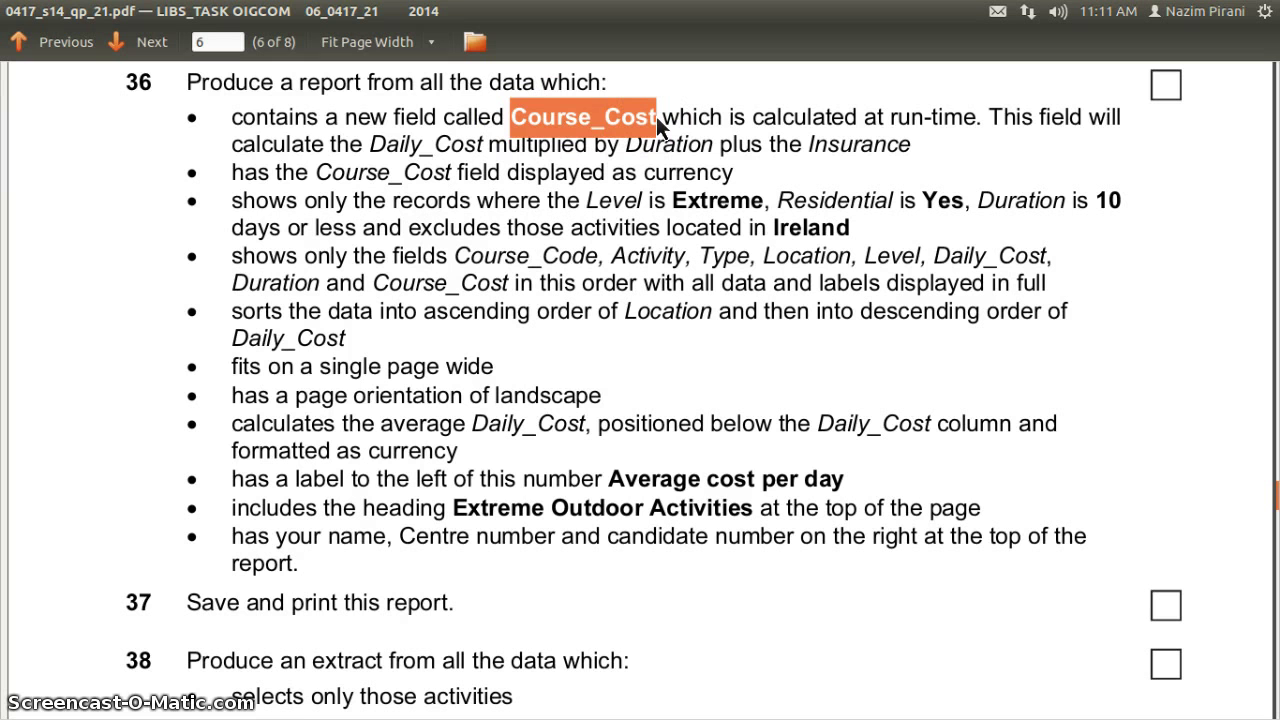
pyautogui.click(268, 157)
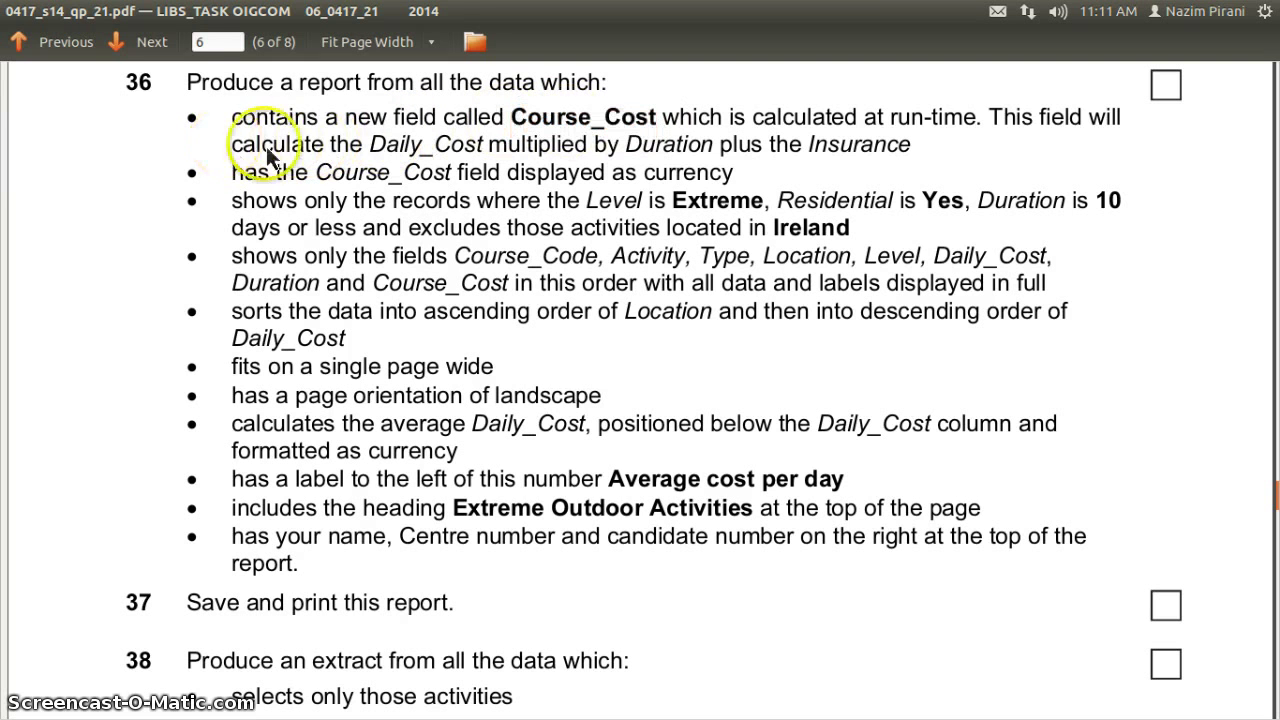
pyautogui.moveTo(268, 155); pyautogui.dragTo(775, 150)
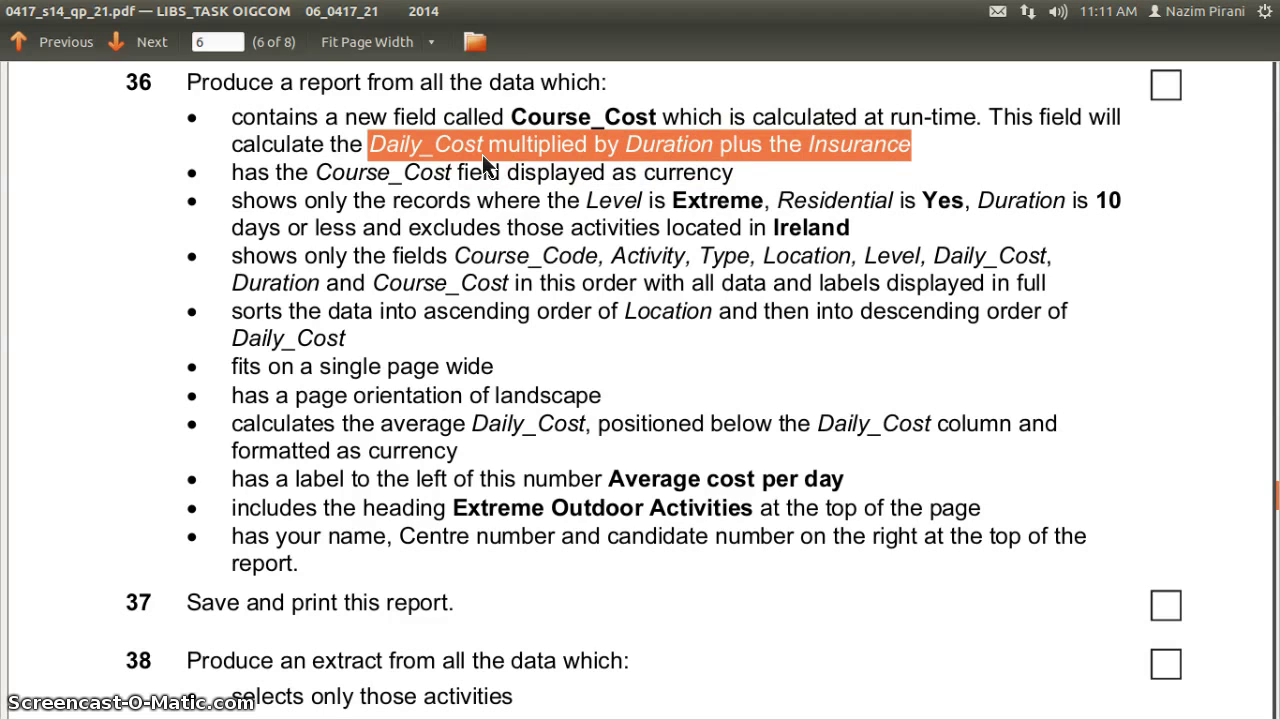
# In LibreOffice Base, try to enter =J14Activities.Daily_Cost*J14Activities.Duration+J14Activities.Insurance as the seventh column's field
pyautogui.hotkey('alt', 'Tab')
pyautogui.click(674, 324)
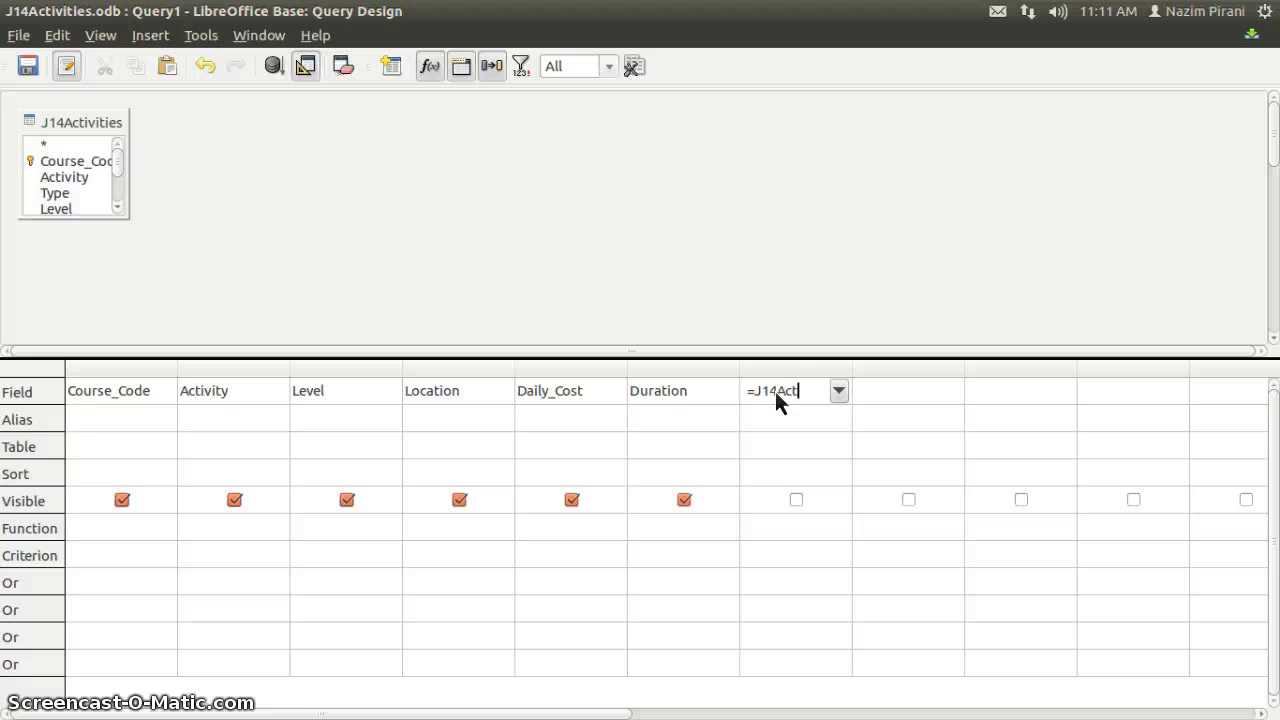
pyautogui.write('itie')
pyautogui.write('s.')
pyautogui.write('Dail')
pyautogui.write('y')
pyautogui.write('_C')
pyautogui.write('ost')
pyautogui.write('*')
pyautogui.write('J14')
pyautogui.write('Activi')
pyautogui.write('ties')
pyautogui.write('.')
pyautogui.write('D')
pyautogui.write('urat')
pyautogui.write('ion')
pyautogui.write('+')
pyautogui.write('J14Ac')
pyautogui.write('tiviti')
pyautogui.write('es.')
pyautogui.write('Cnsuranc')
pyautogui.write('e')
pyautogui.press('Return')
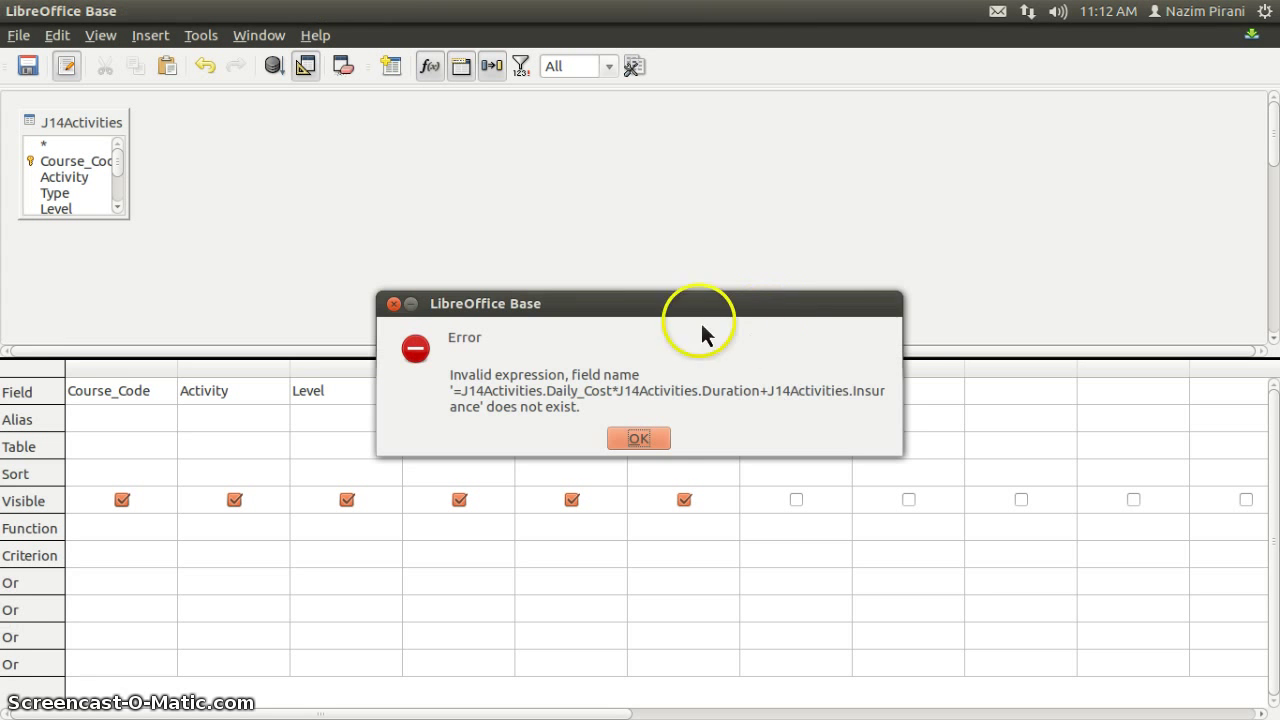
pyautogui.click(638, 439)
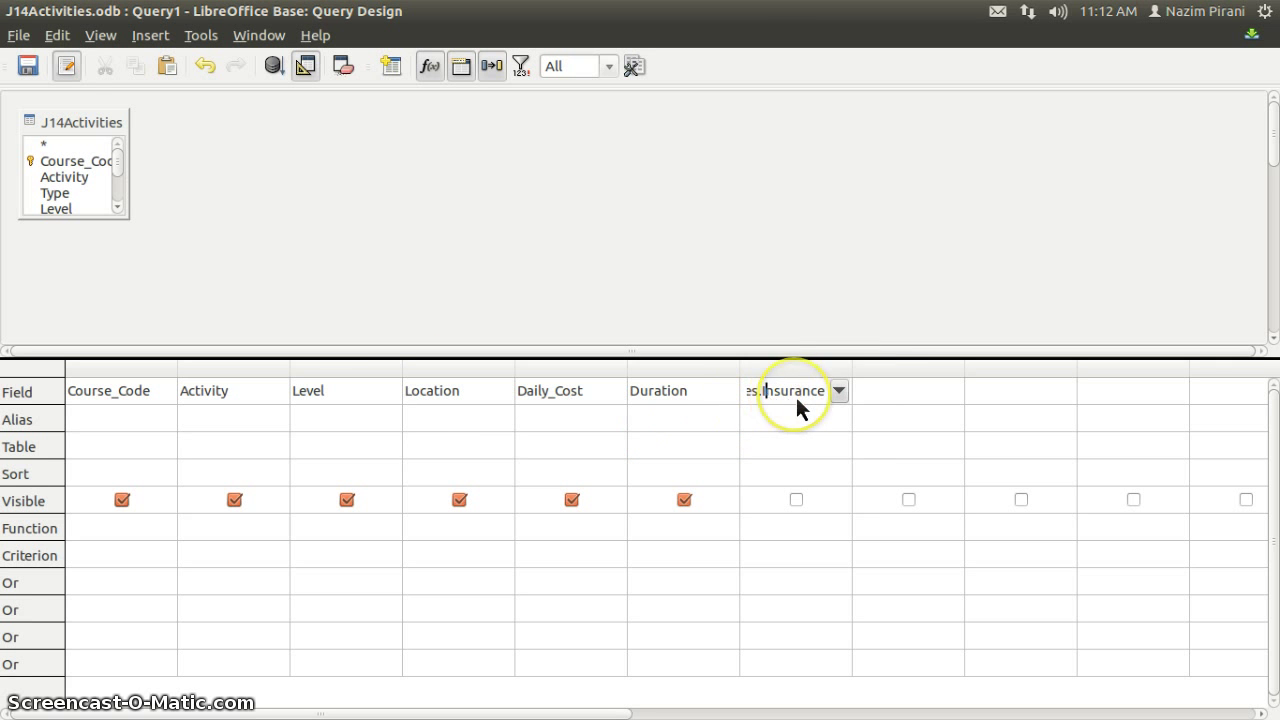
# Recheck the seventh column's field expression and try to submit it again with its leading equals sign
pyautogui.press('Left')
pyautogui.press('Left')
pyautogui.press('Left')
pyautogui.press('Left')
pyautogui.press('Left')
pyautogui.press('Left')
pyautogui.press('Left')
pyautogui.press('Left')
pyautogui.press('Left')
pyautogui.press('Left')
pyautogui.press('Left')
pyautogui.press('Left')
pyautogui.press('Left')
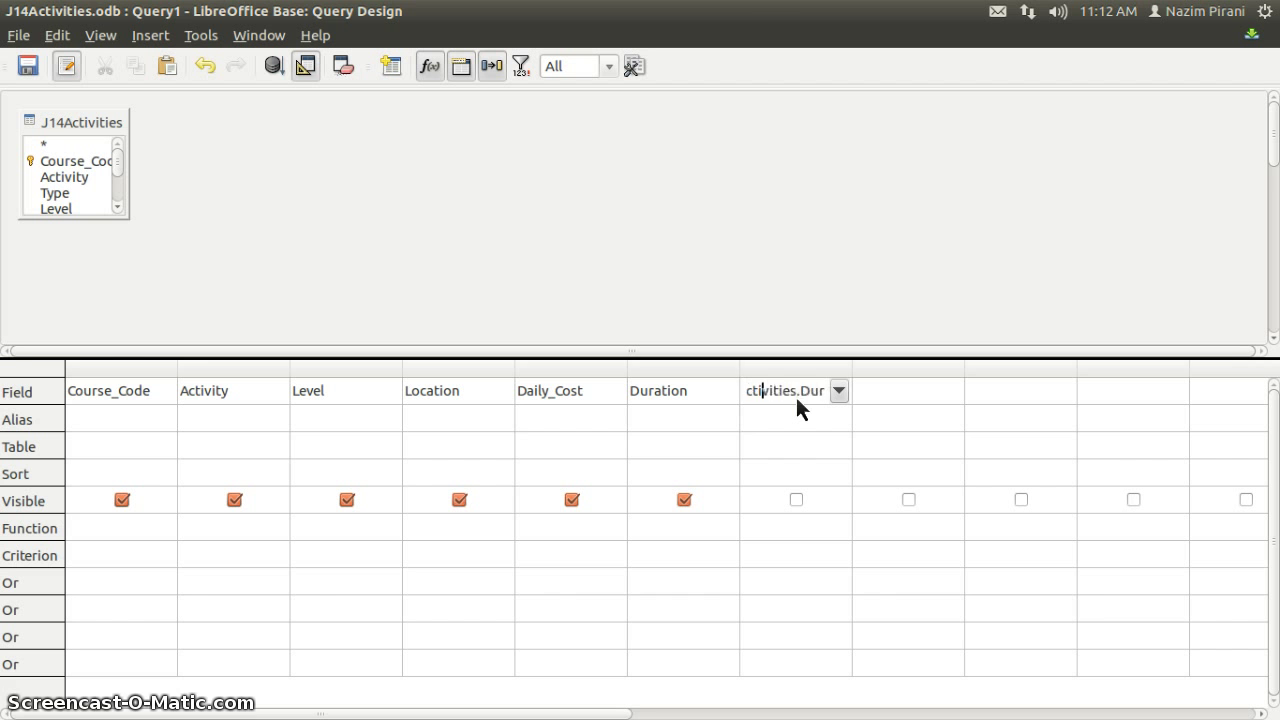
pyautogui.write('Daily_Cost*')
pyautogui.press('Home')
pyautogui.write('J14Activities.')
pyautogui.press('Home')
pyautogui.write('=')
pyautogui.press('Return')
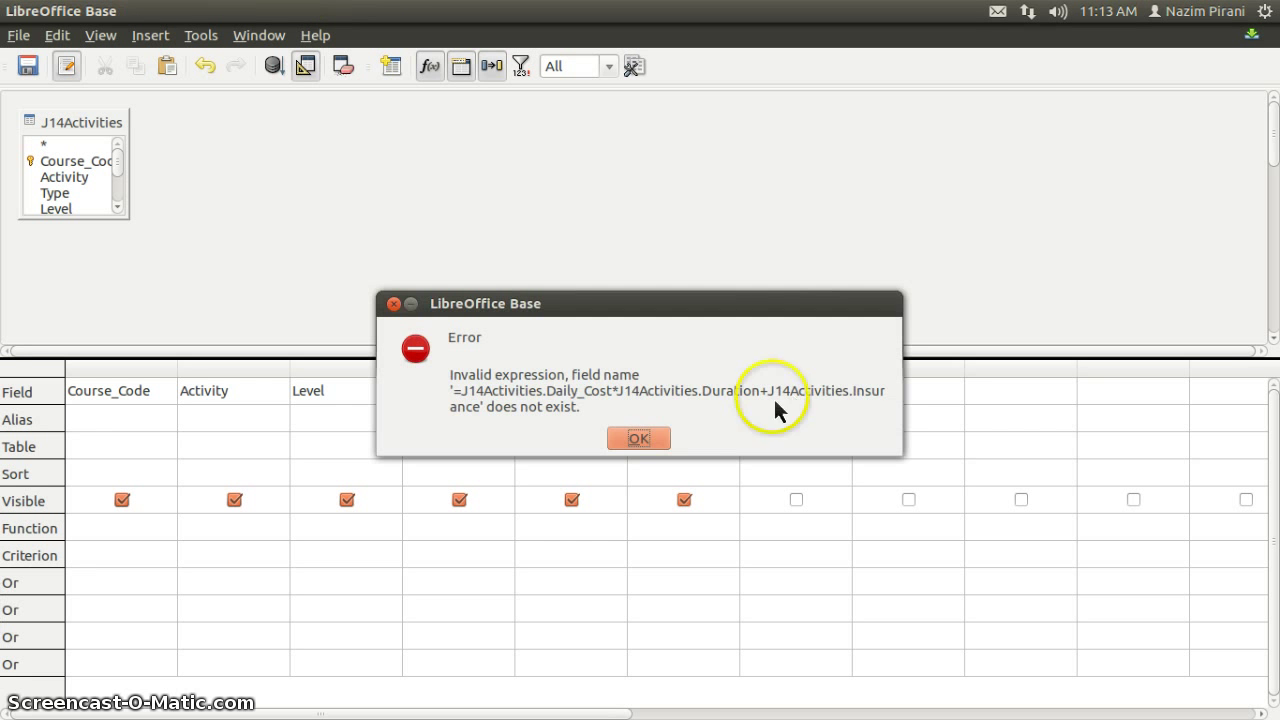
pyautogui.click(658, 437)
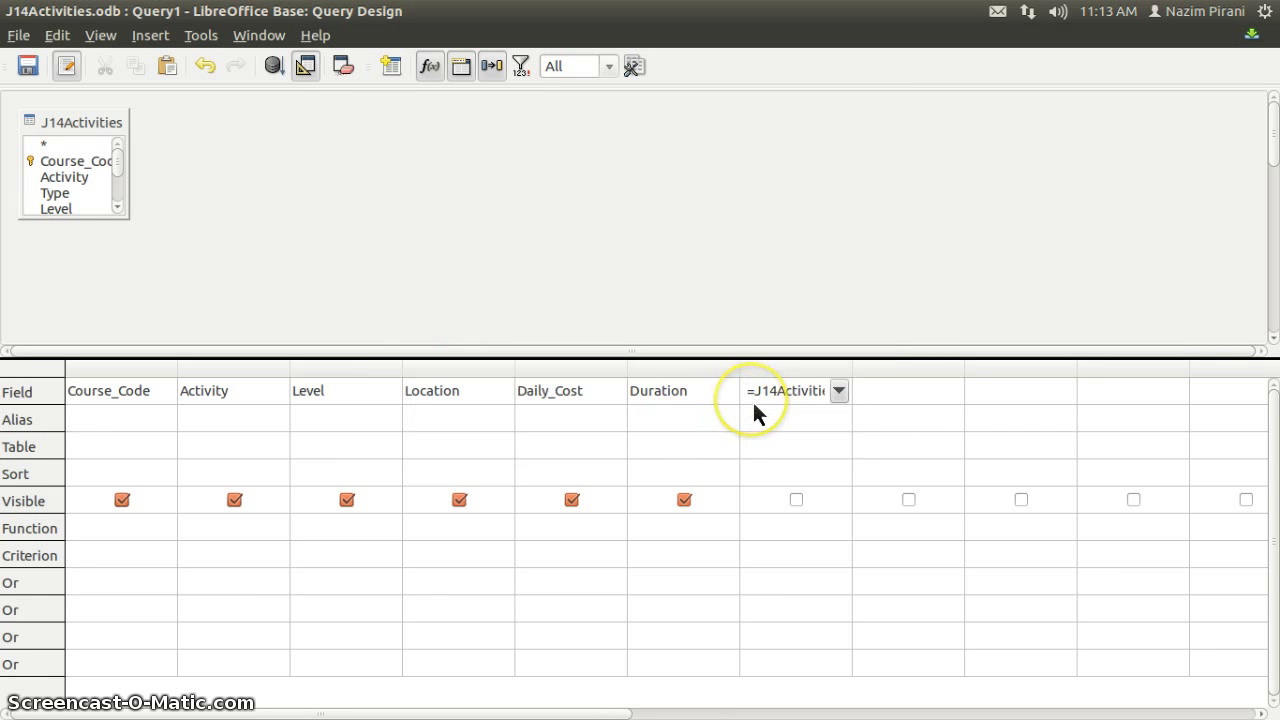
# Remove the leading equals sign from the calculated field's expression and widen its column to show the formula
pyautogui.press('Delete')
pyautogui.press('Tab')
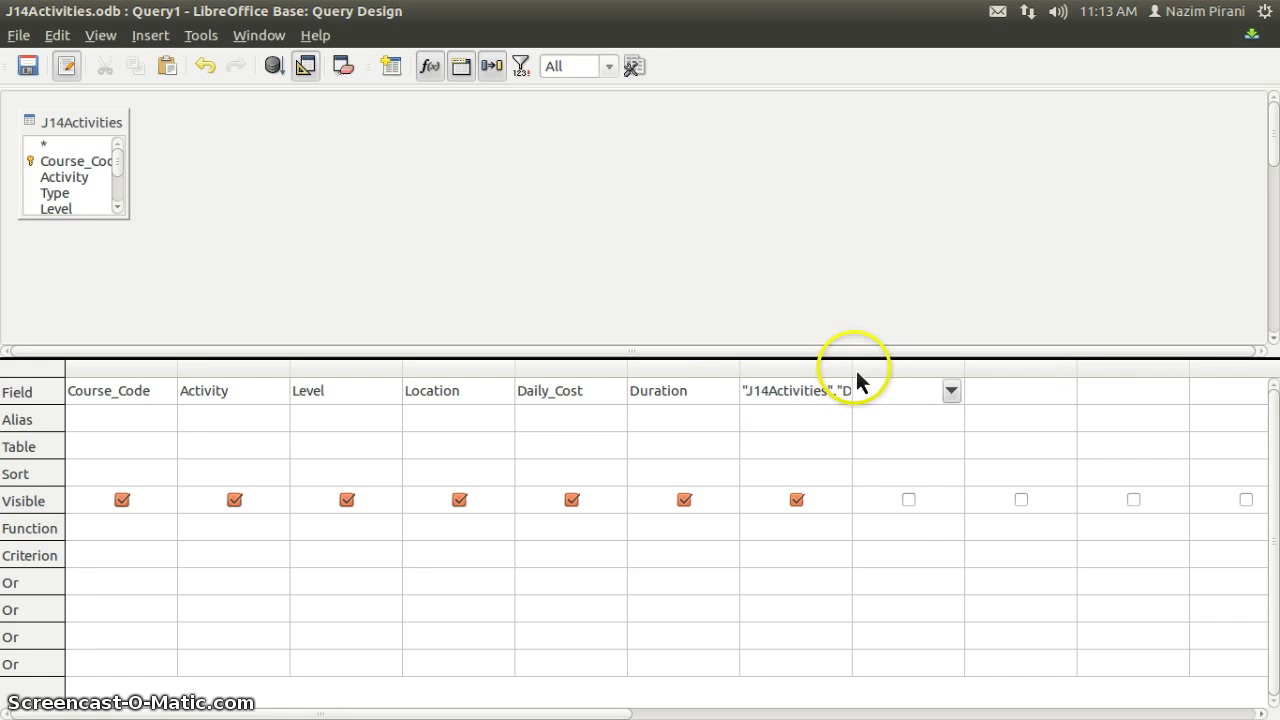
pyautogui.moveTo(857, 381); pyautogui.dragTo(1255, 380)
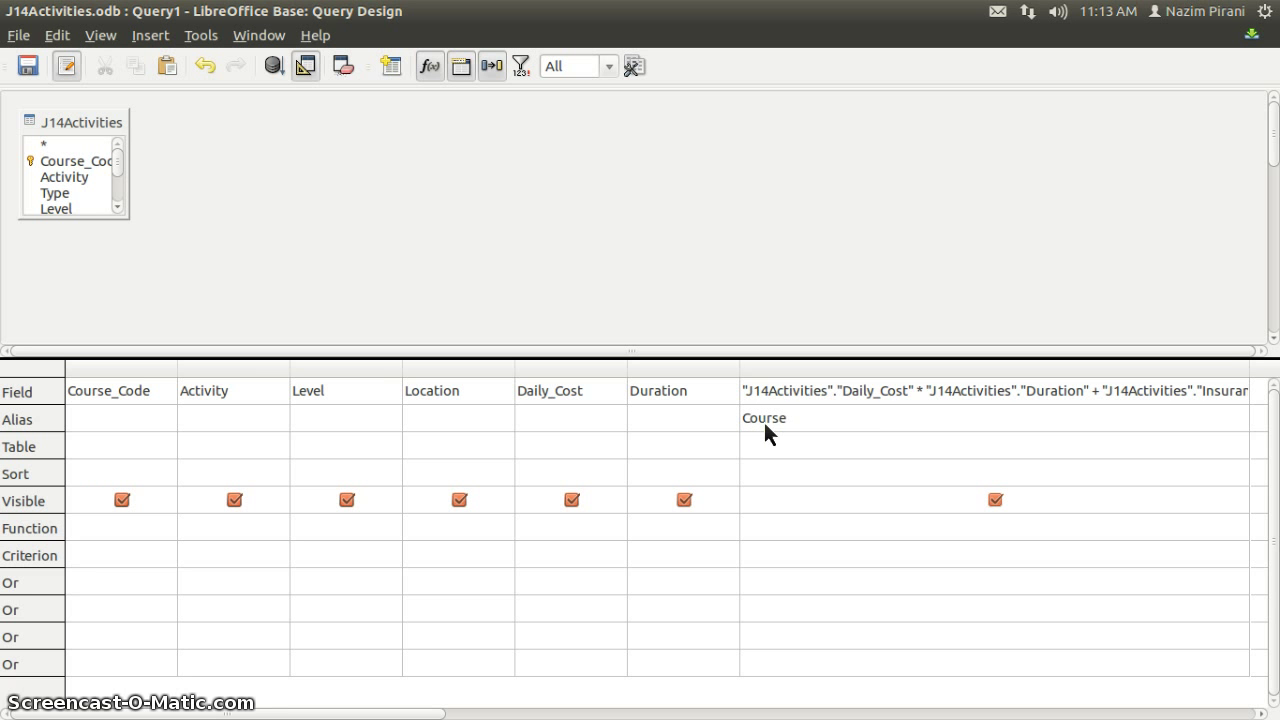
# Finish the calculated column's alias as Course_Cost and narrow that column back to a compact width
pyautogui.write('ost')
pyautogui.press('Tab')
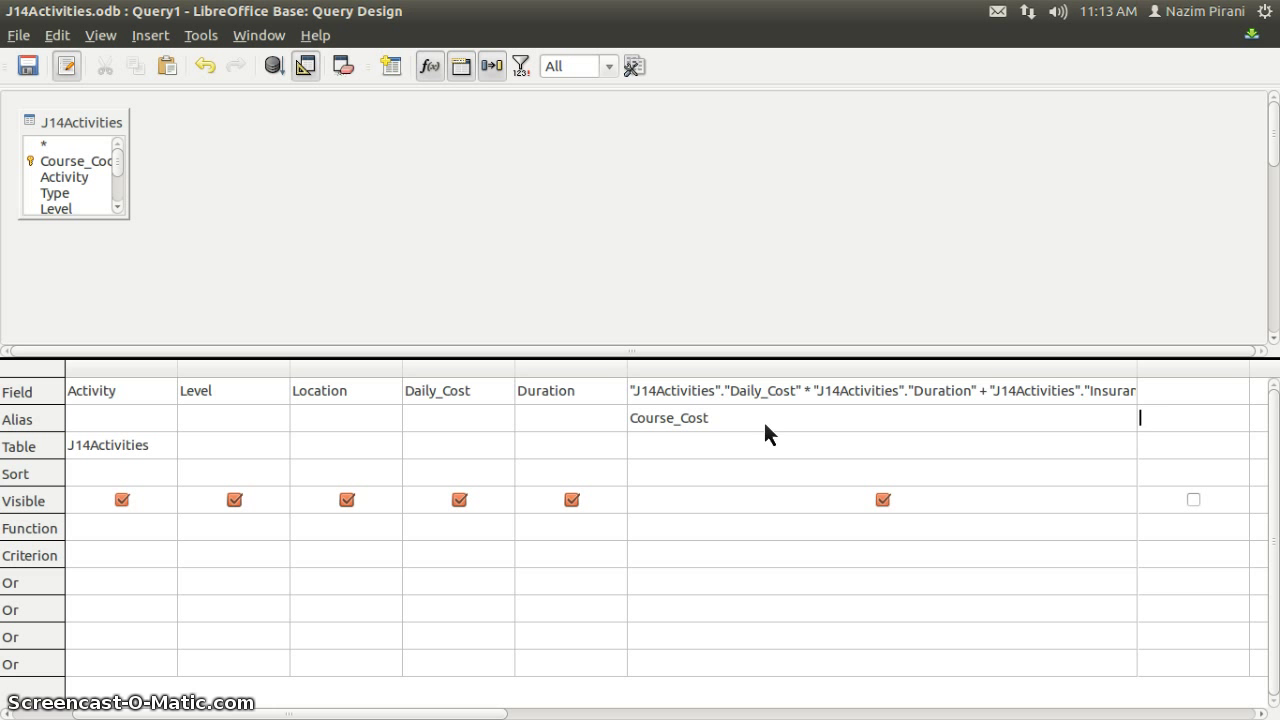
pyautogui.moveTo(1140, 372); pyautogui.dragTo(730, 372)
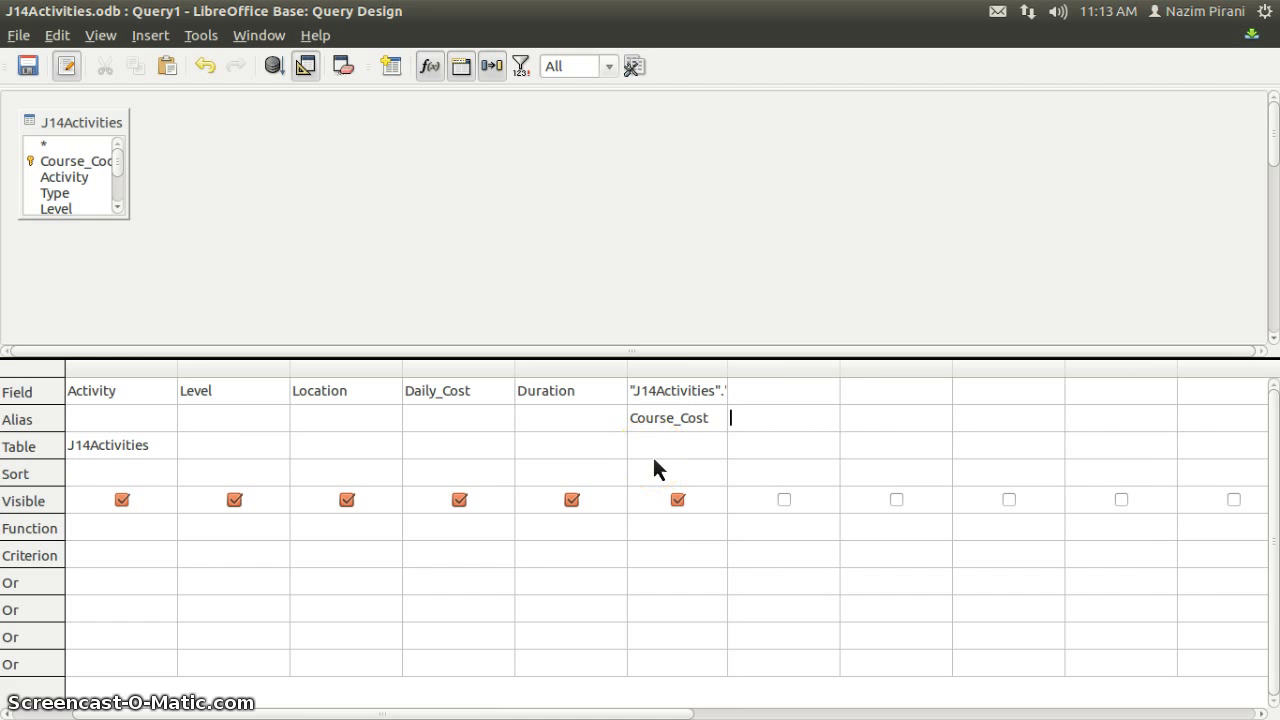
# Assign the J14Activities table to the Level, Location, Daily_Cost and Duration columns
pyautogui.click(244, 447)
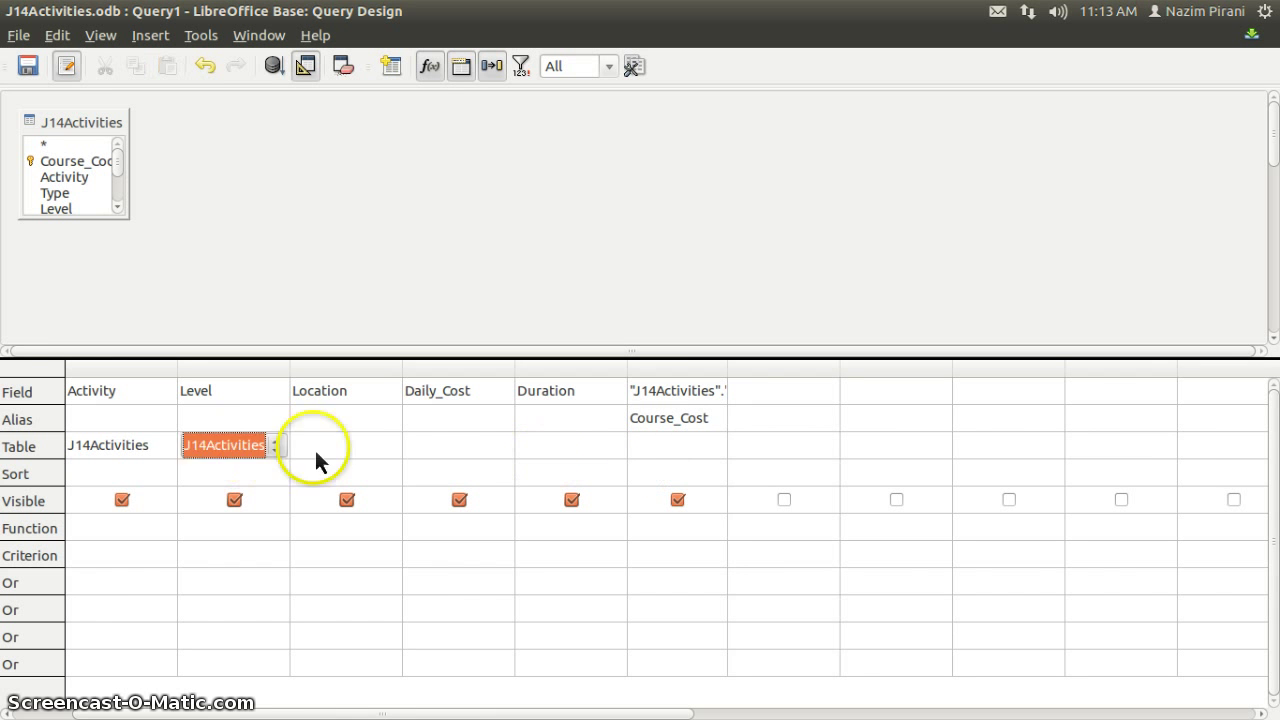
pyautogui.click(316, 445)
pyautogui.click(449, 447)
pyautogui.click(540, 445)
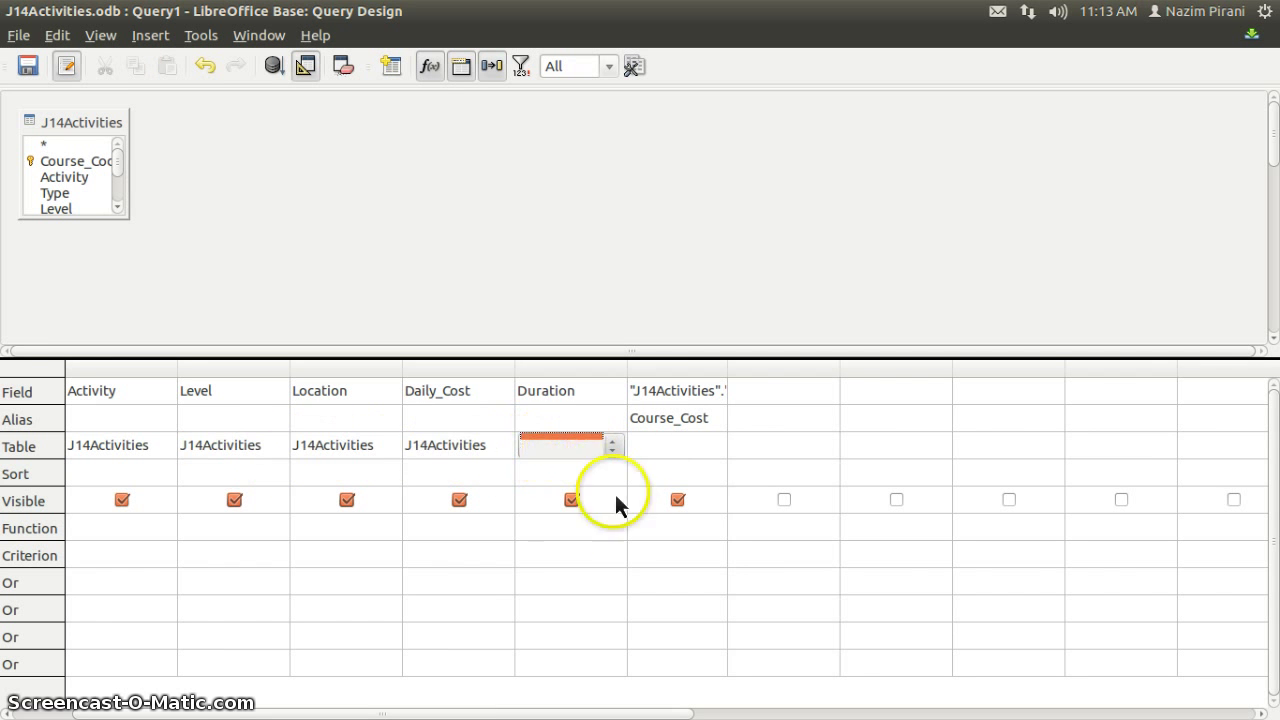
pyautogui.click(757, 450)
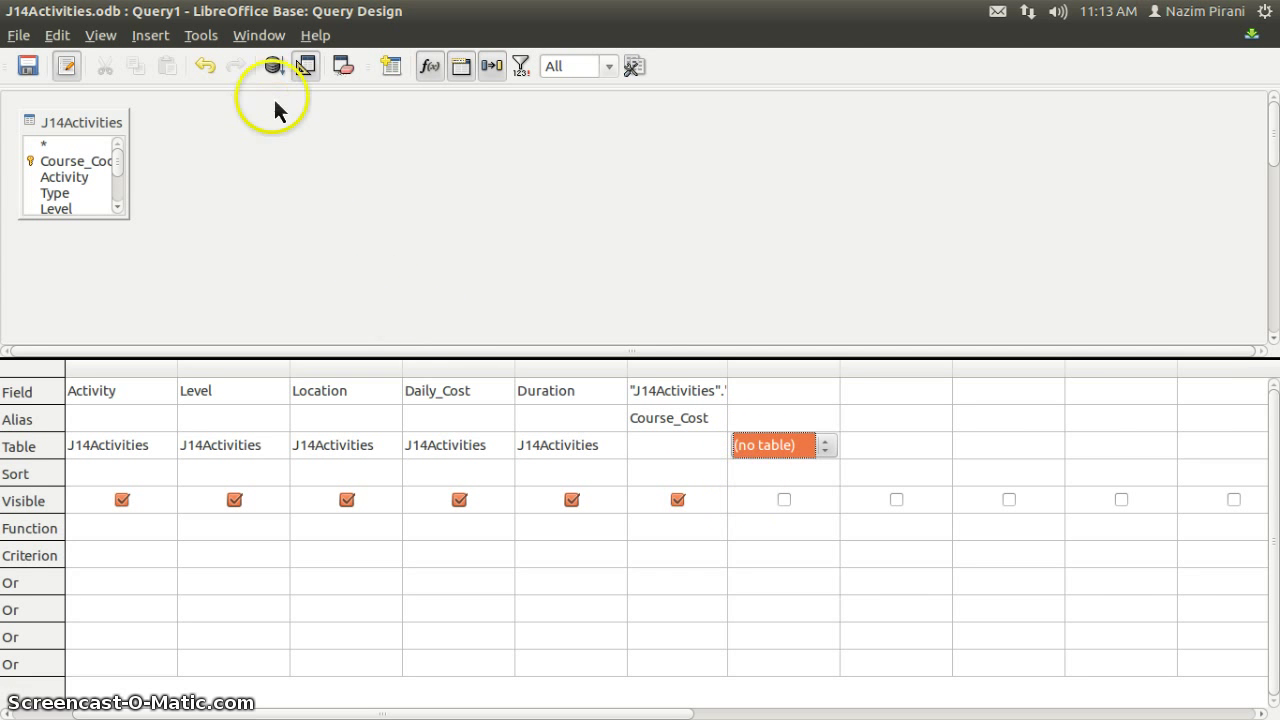
# Run the query and look through the calculated Course_Cost values in its results
pyautogui.click(274, 69)
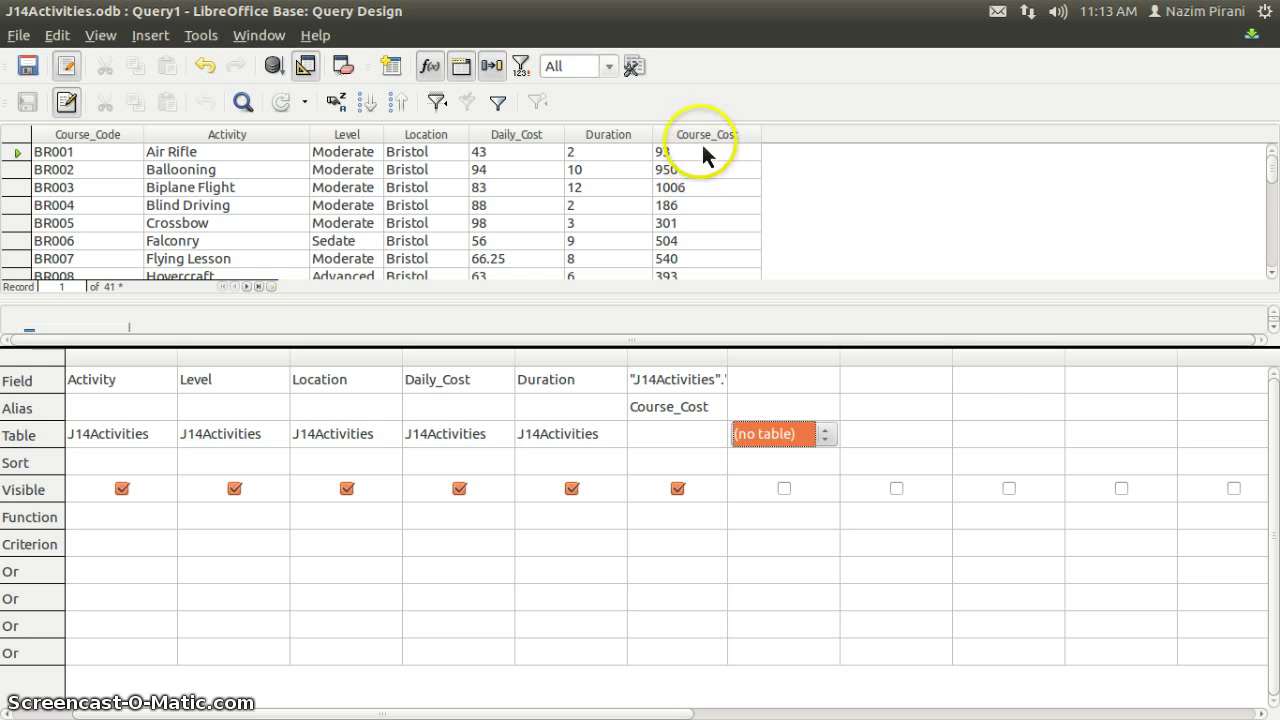
pyautogui.scroll(-5, 718, 152)
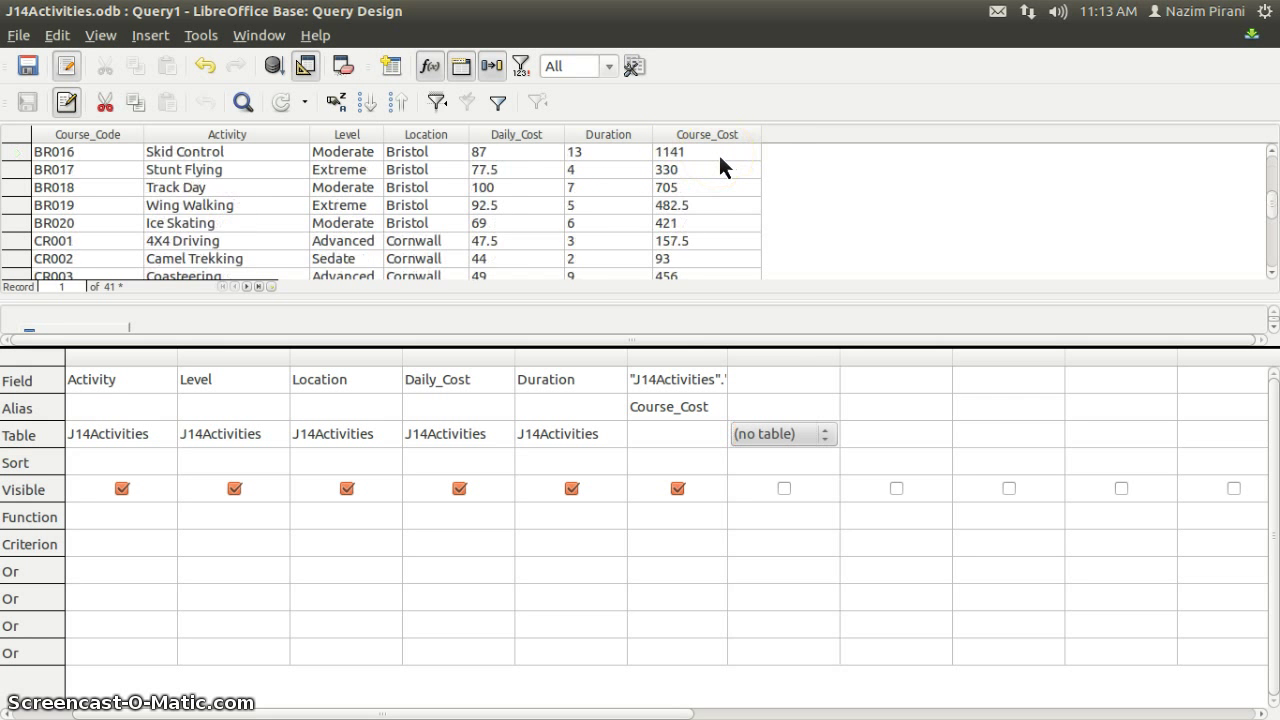
pyautogui.scroll(-20, 718, 152)
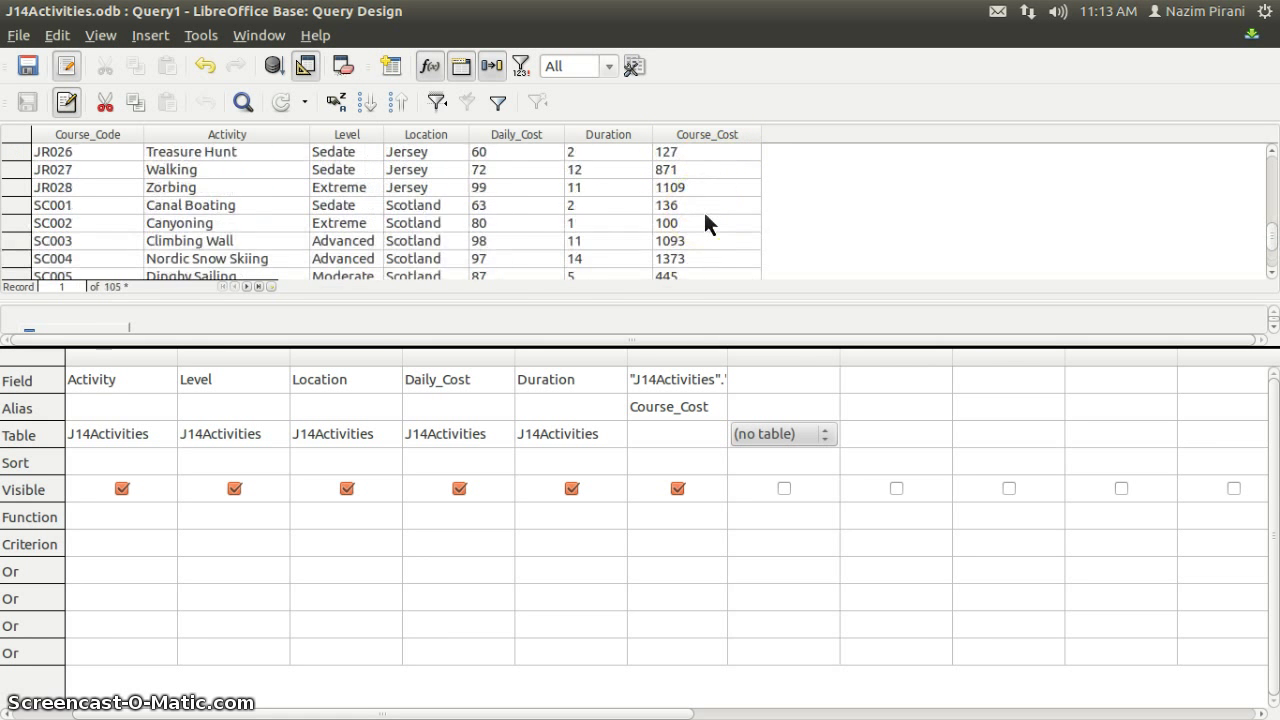
pyautogui.scroll(20, 704, 212)
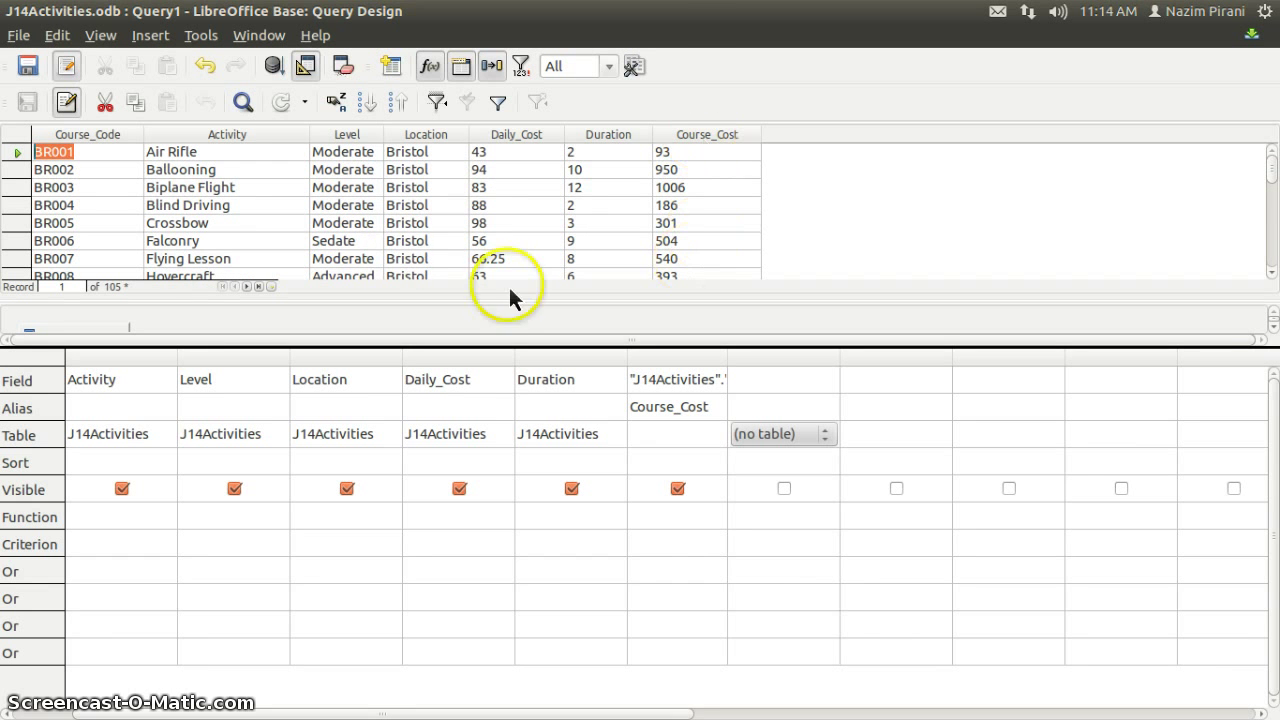
# Save the query under the name Q36
pyautogui.click(29, 67)
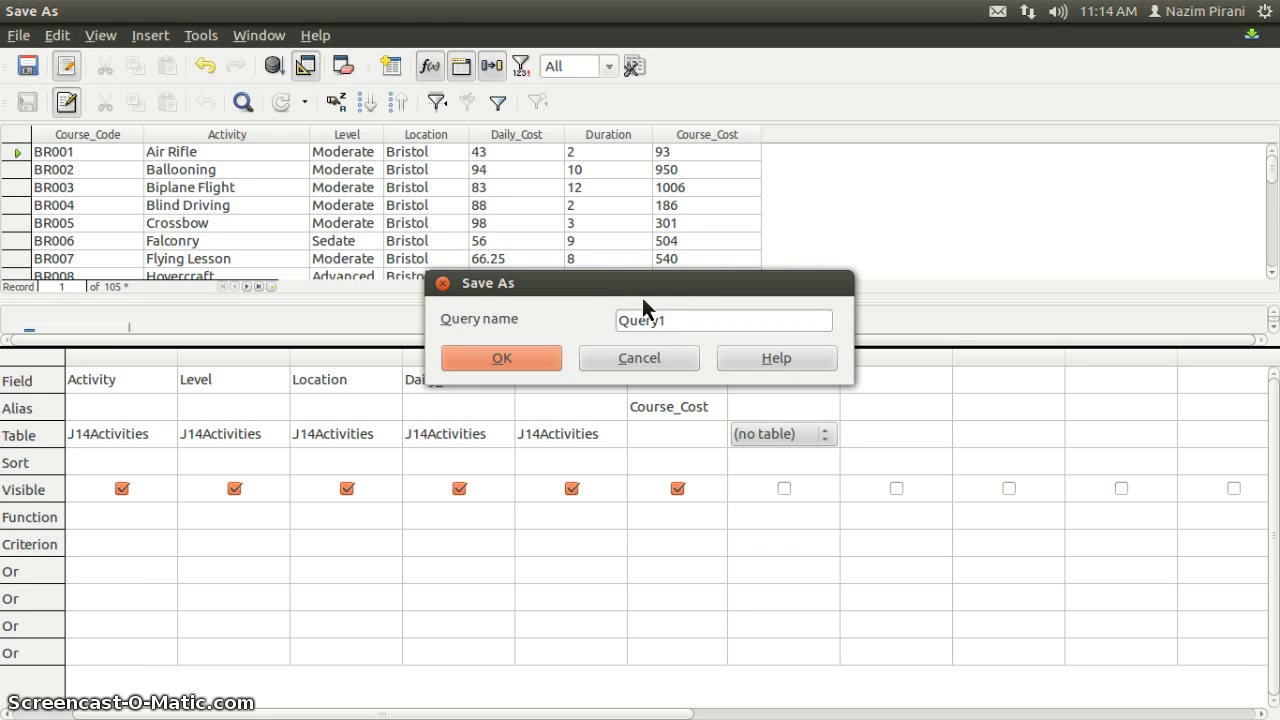
pyautogui.press('BackSpace')
pyautogui.press('BackSpace')
pyautogui.press('BackSpace')
pyautogui.press('BackSpace')
pyautogui.write('36')
pyautogui.press('Return')
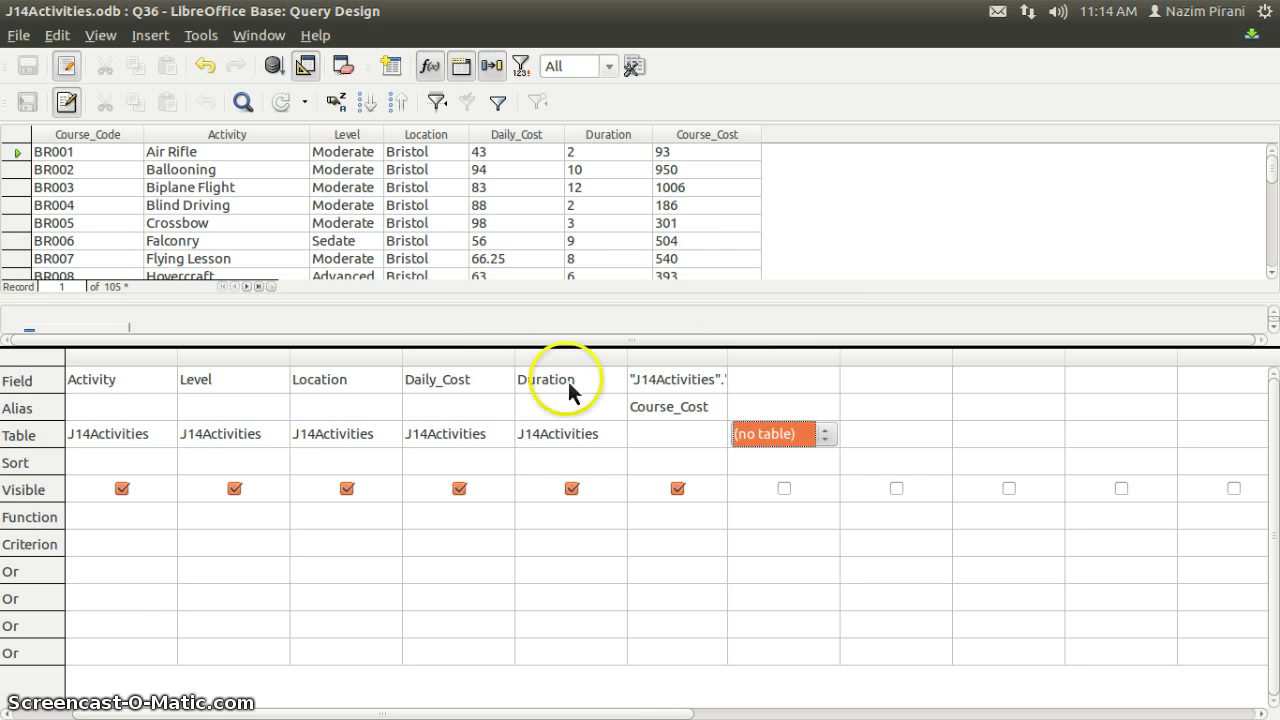
# Switch to the question paper in Document Viewer and examine the Level and Residential conditions for question 36
pyautogui.moveTo(15, 425)
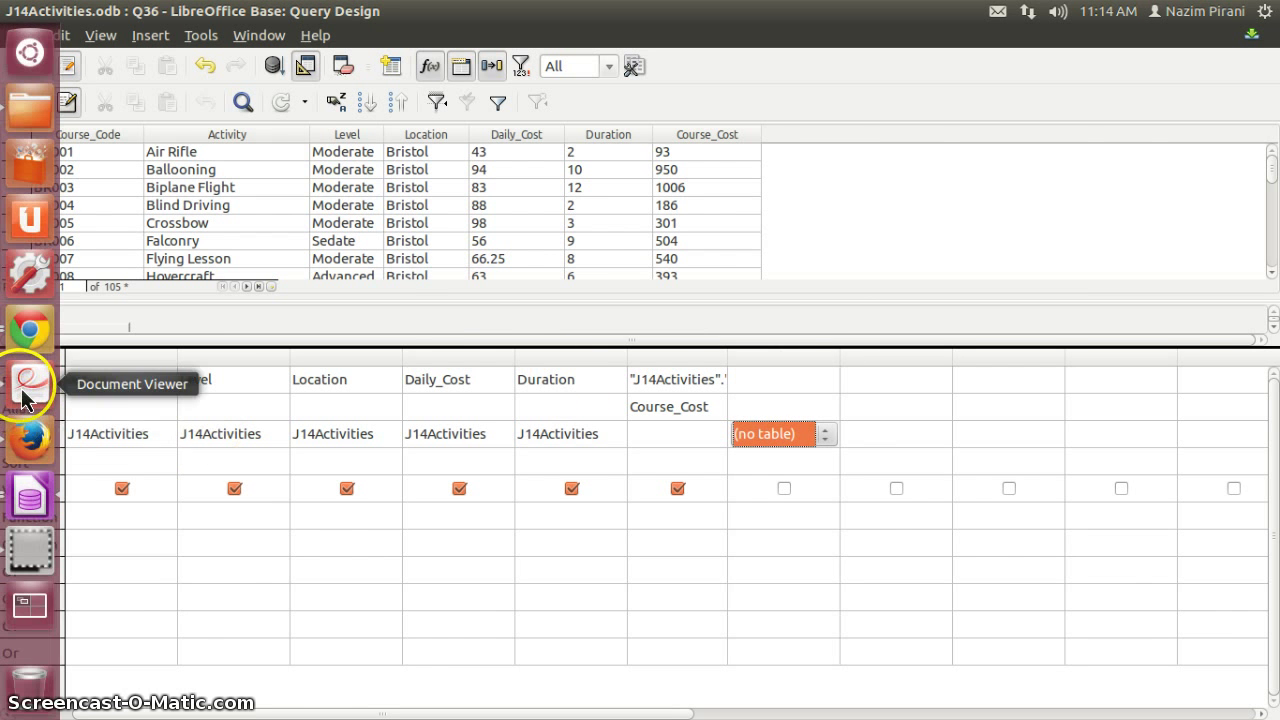
pyautogui.click(25, 388)
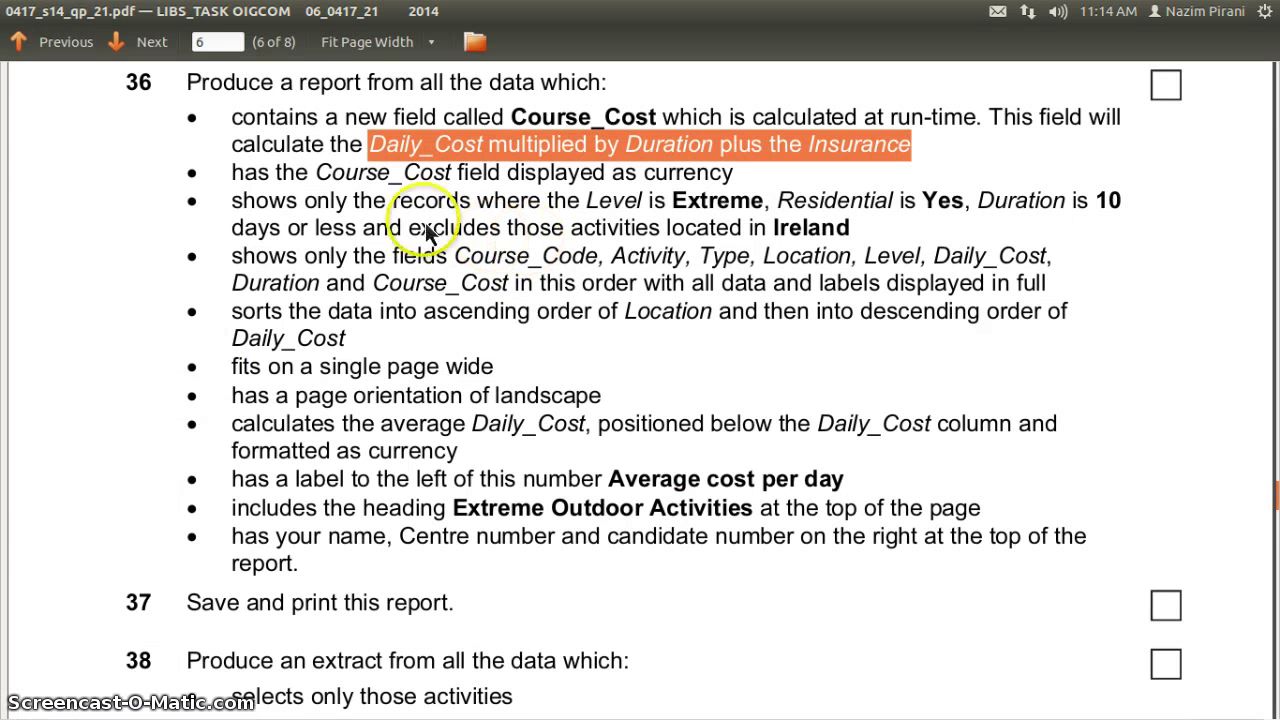
pyautogui.click(245, 213)
pyautogui.moveTo(245, 213); pyautogui.dragTo(765, 210)
pyautogui.click(709, 201)
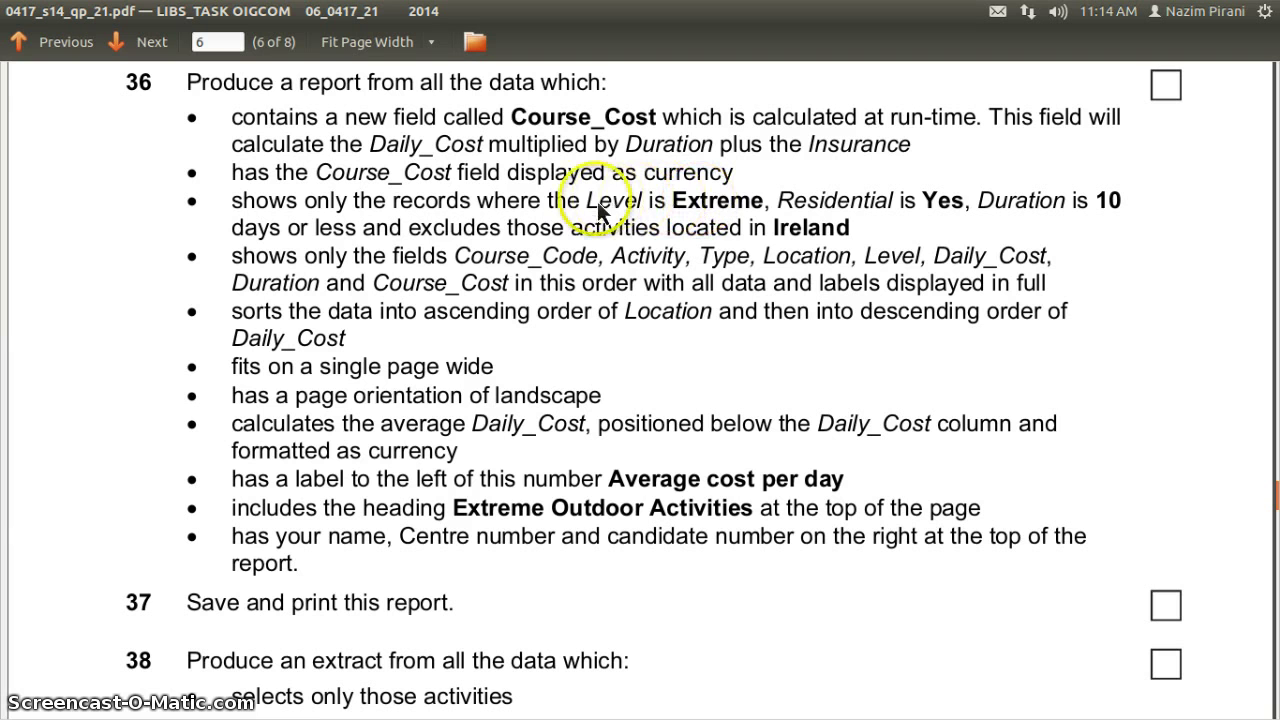
pyautogui.moveTo(586, 202); pyautogui.dragTo(958, 200)
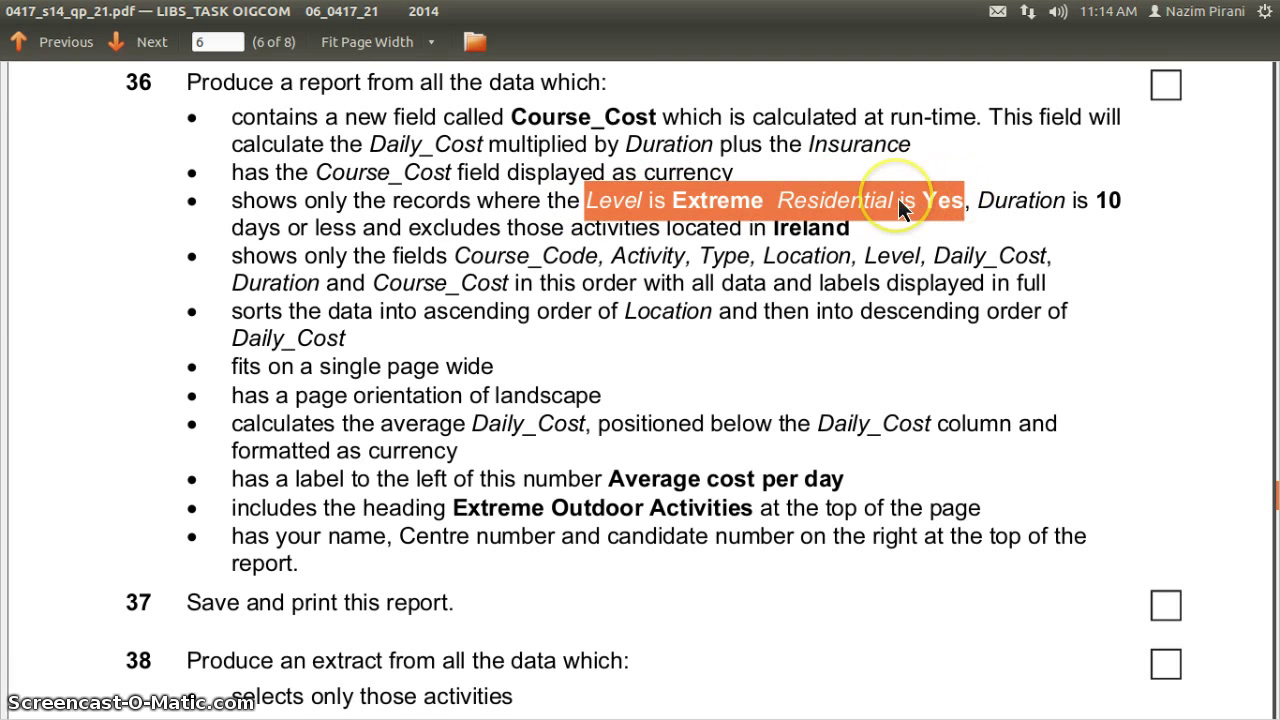
# Switch back to LibreOffice Base and set the Level column's criterion to Extreme
pyautogui.hotkey('alt', 'Tab')
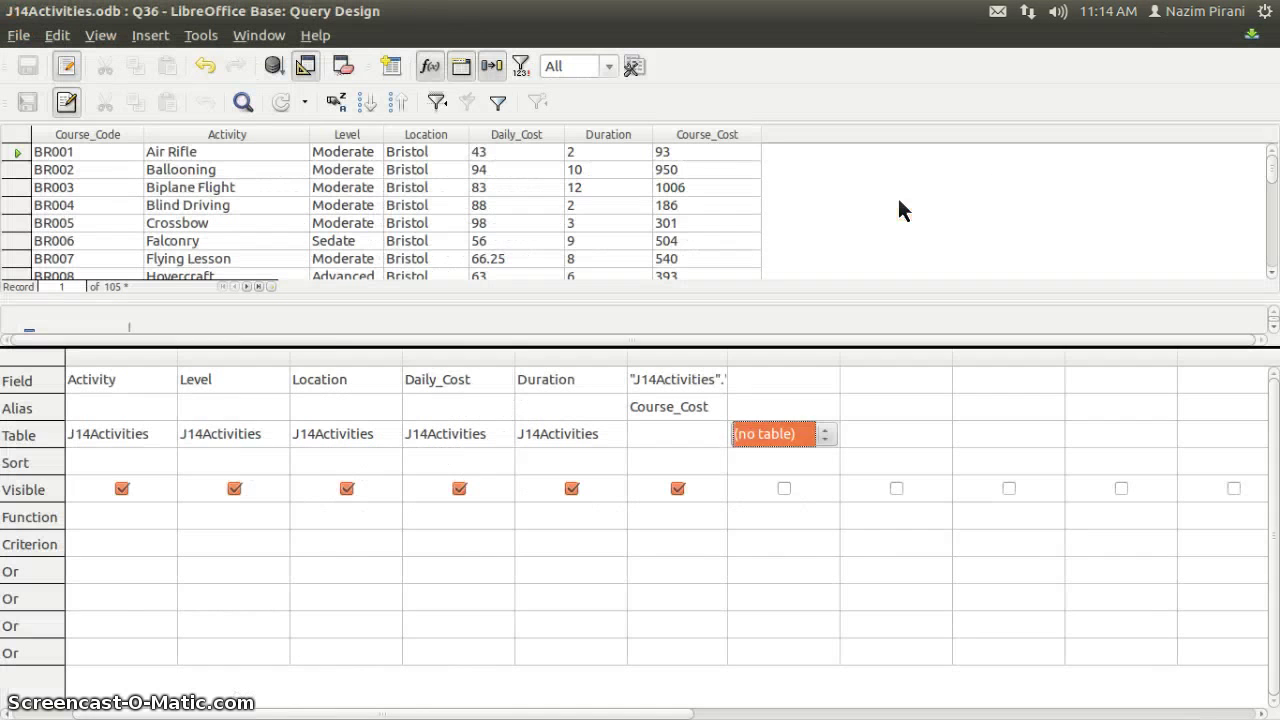
pyautogui.click(242, 360)
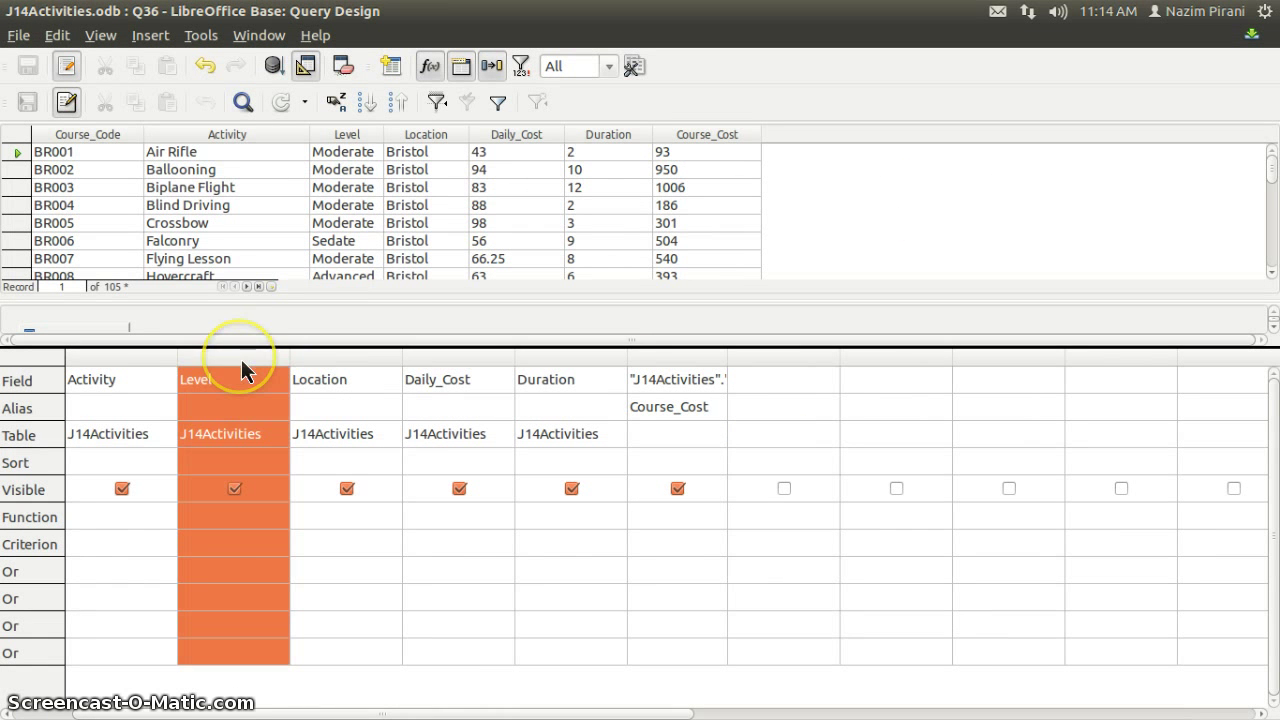
pyautogui.click(199, 542)
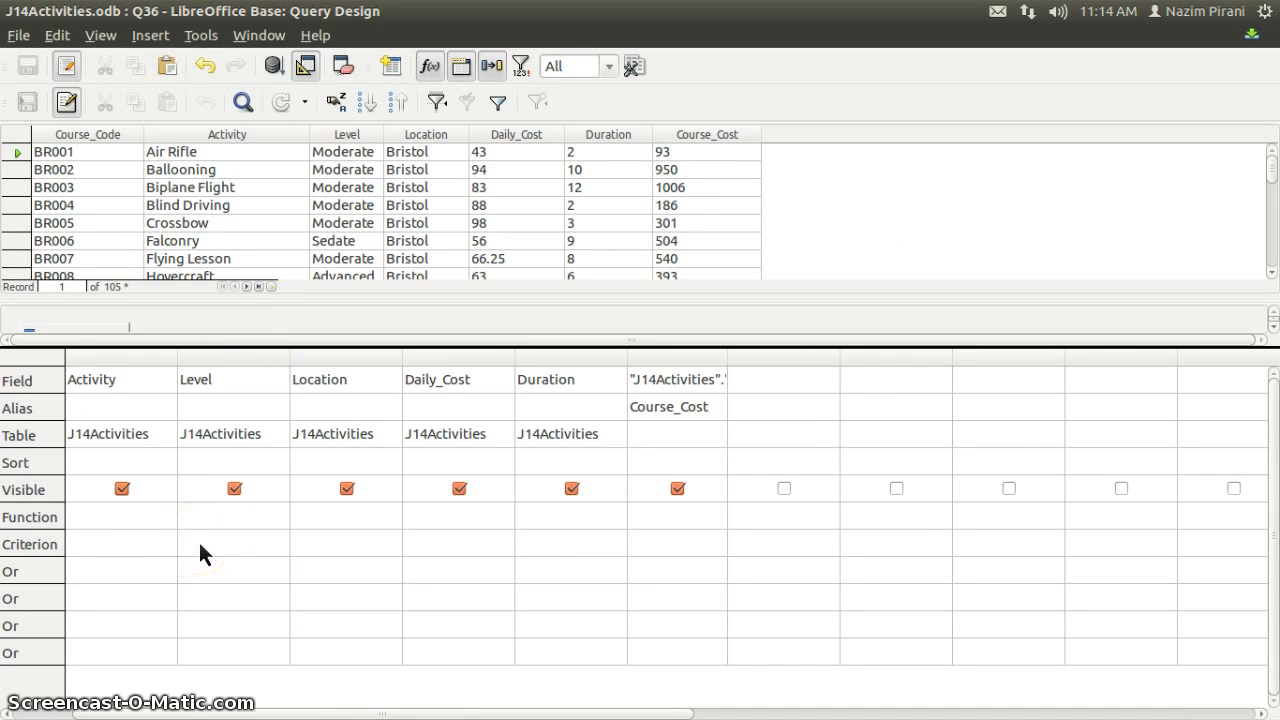
pyautogui.write('Extreme')
pyautogui.press('Tab')
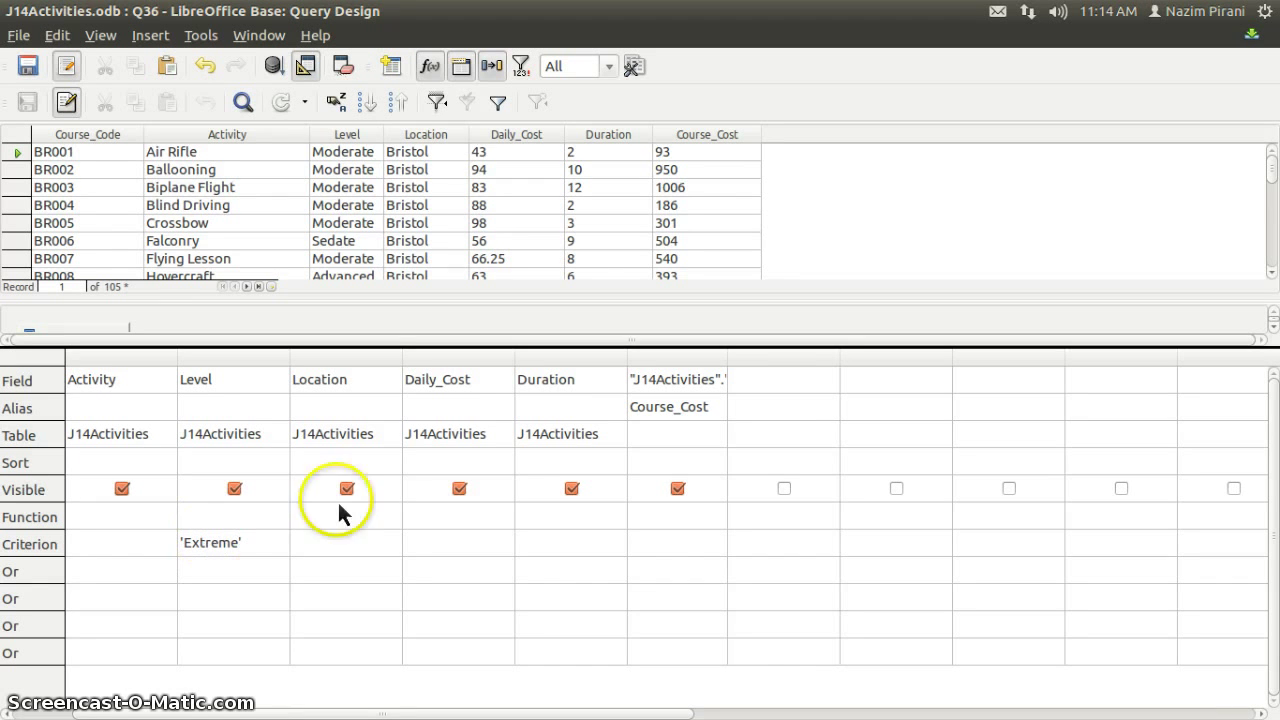
# Add the Residential field after Course_Cost with the criterion TRUE and hide it from the results
pyautogui.click(784, 358)
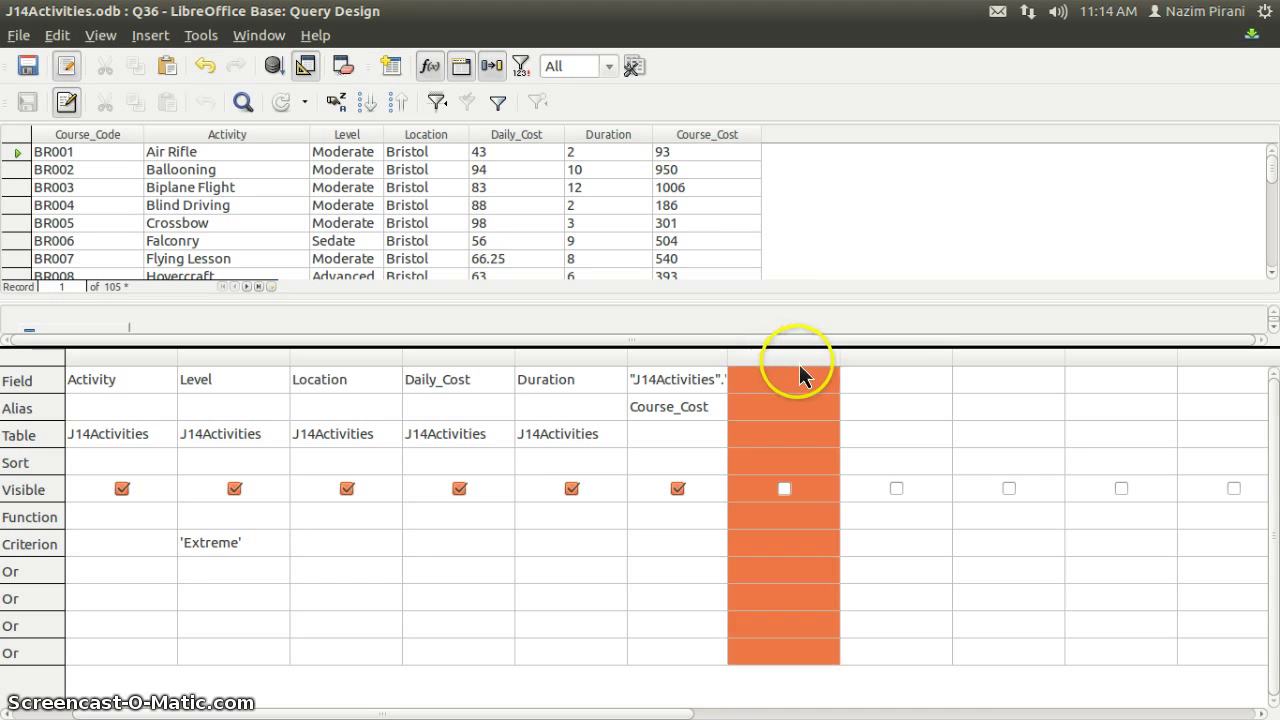
pyautogui.click(790, 379)
pyautogui.click(827, 382)
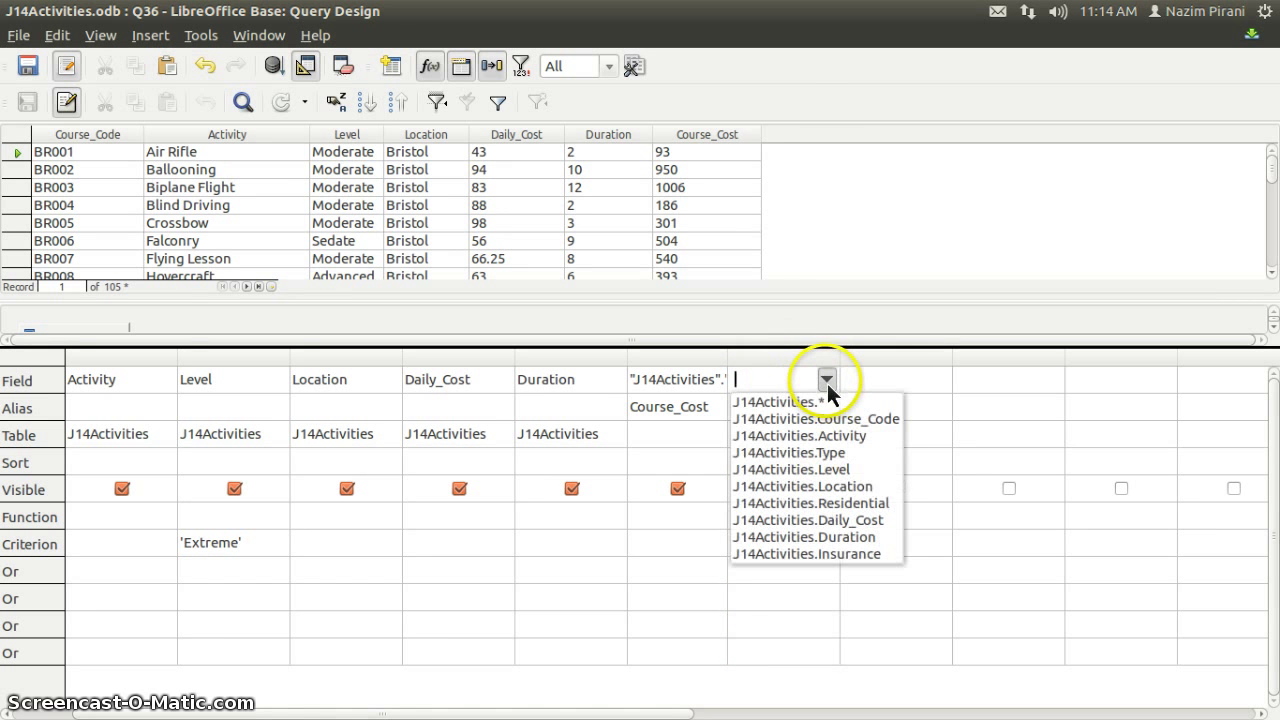
pyautogui.click(857, 503)
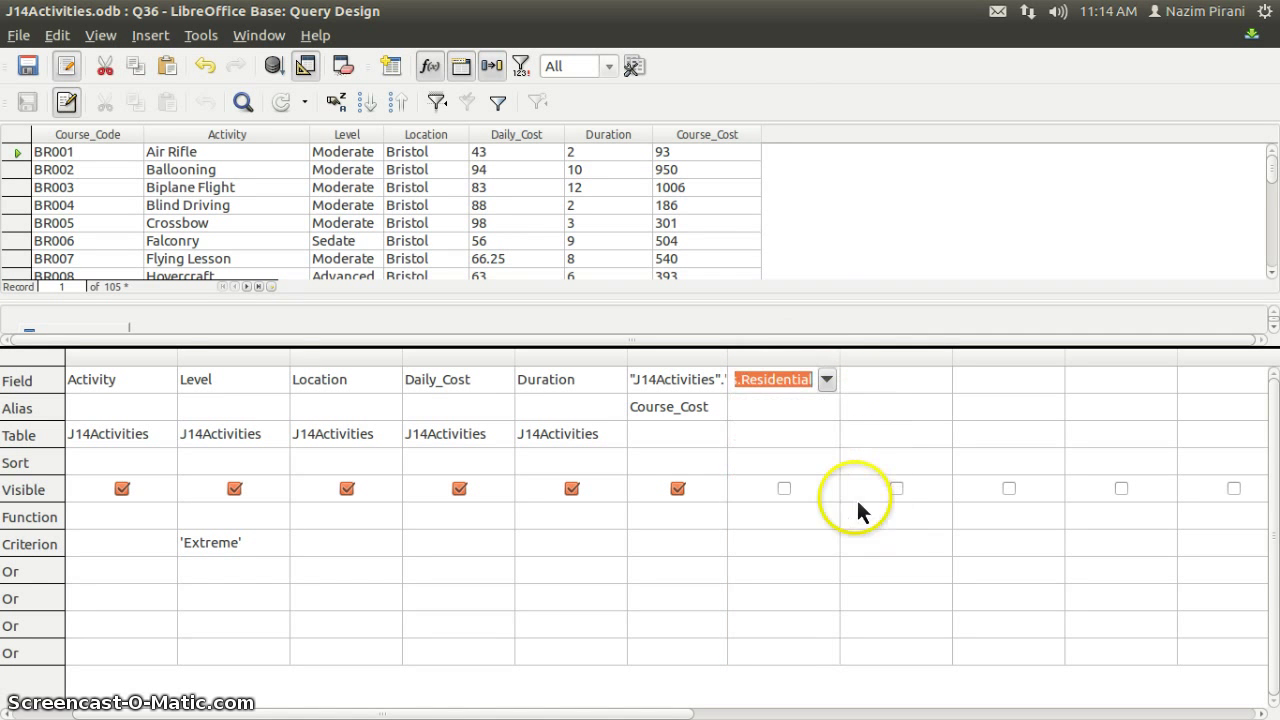
pyautogui.click(763, 545)
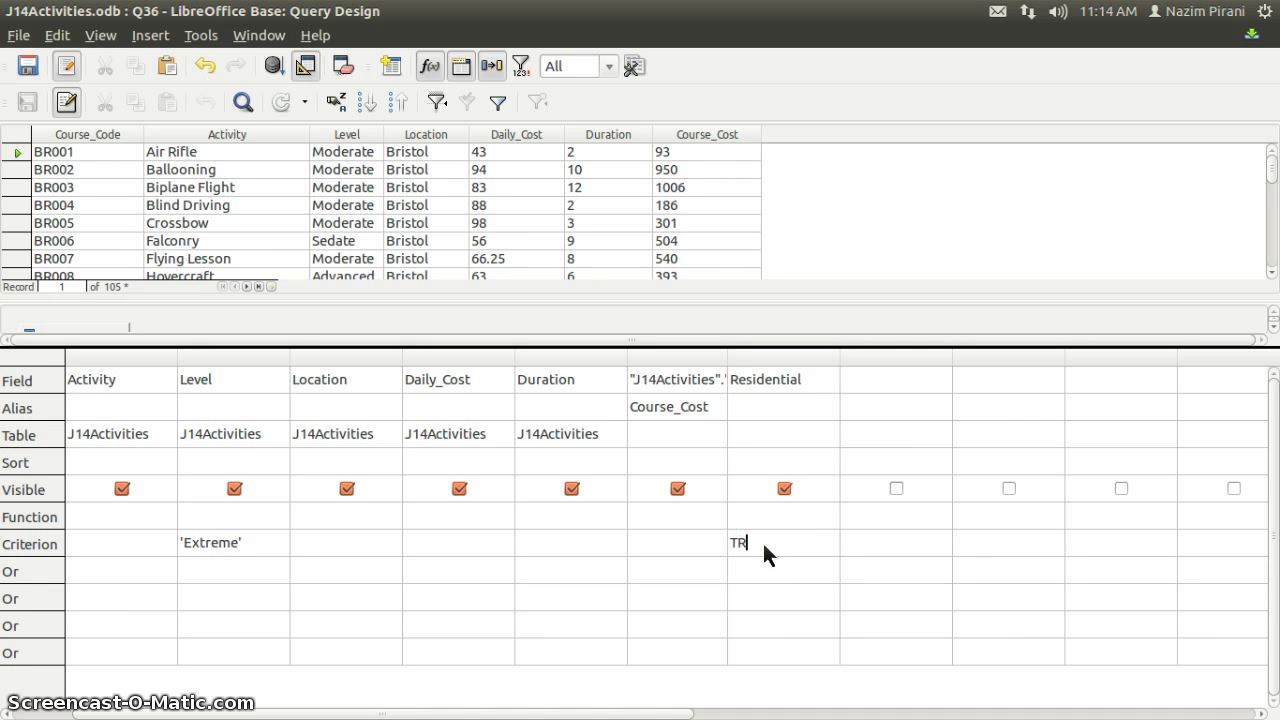
pyautogui.press('Tab')
pyautogui.click(788, 490)
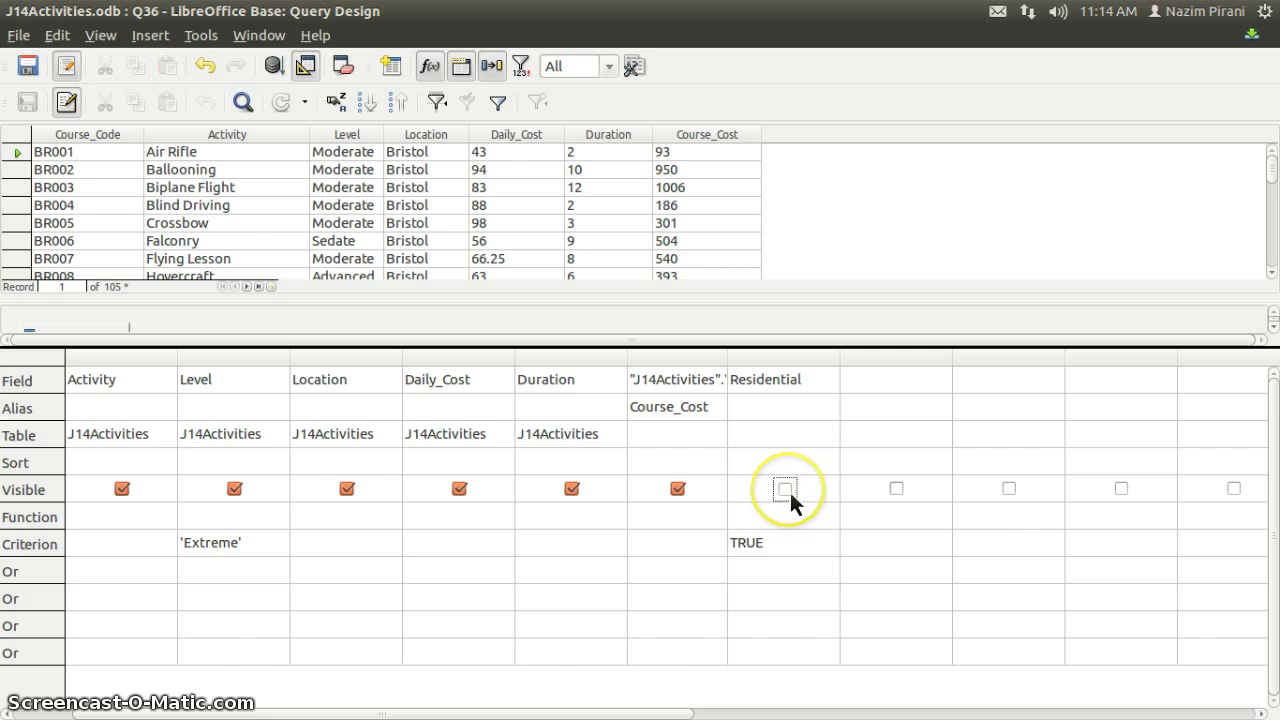
# Run the query again and check the Level column throughout the filtered results
pyautogui.click(279, 67)
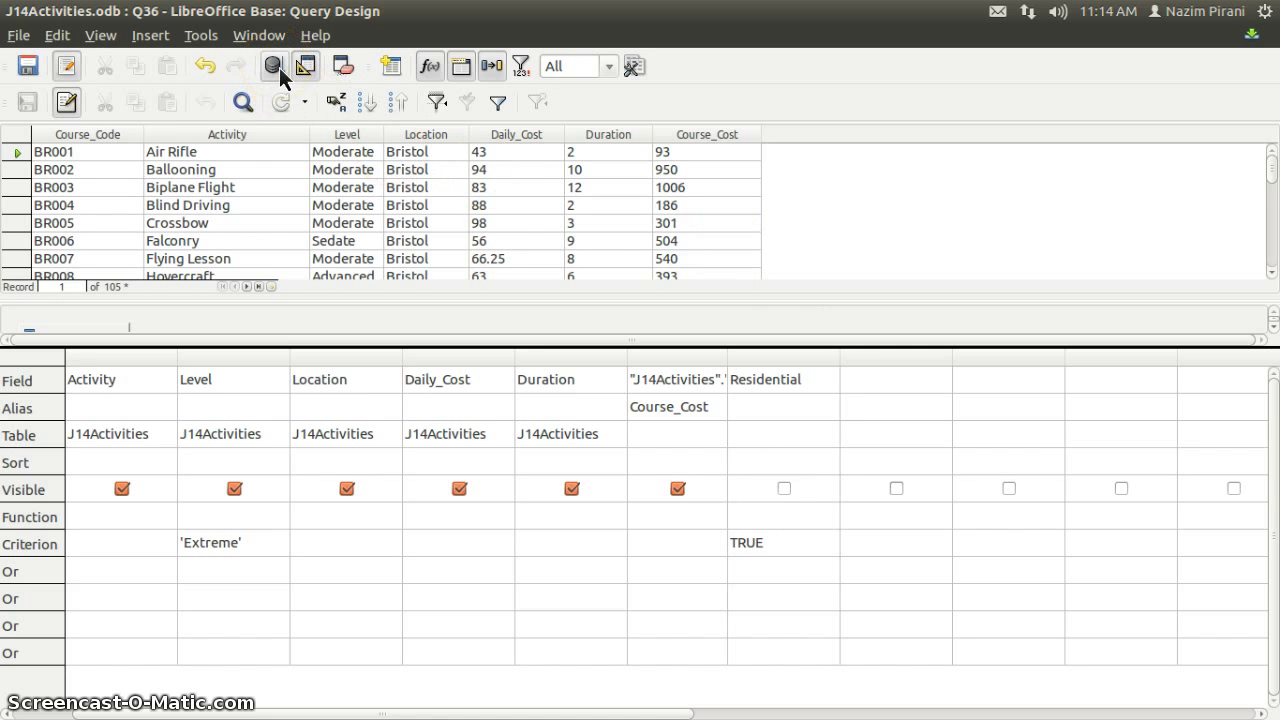
pyautogui.click(345, 135)
pyautogui.scroll(-7, 347, 167)
pyautogui.scroll(-1, 344, 165)
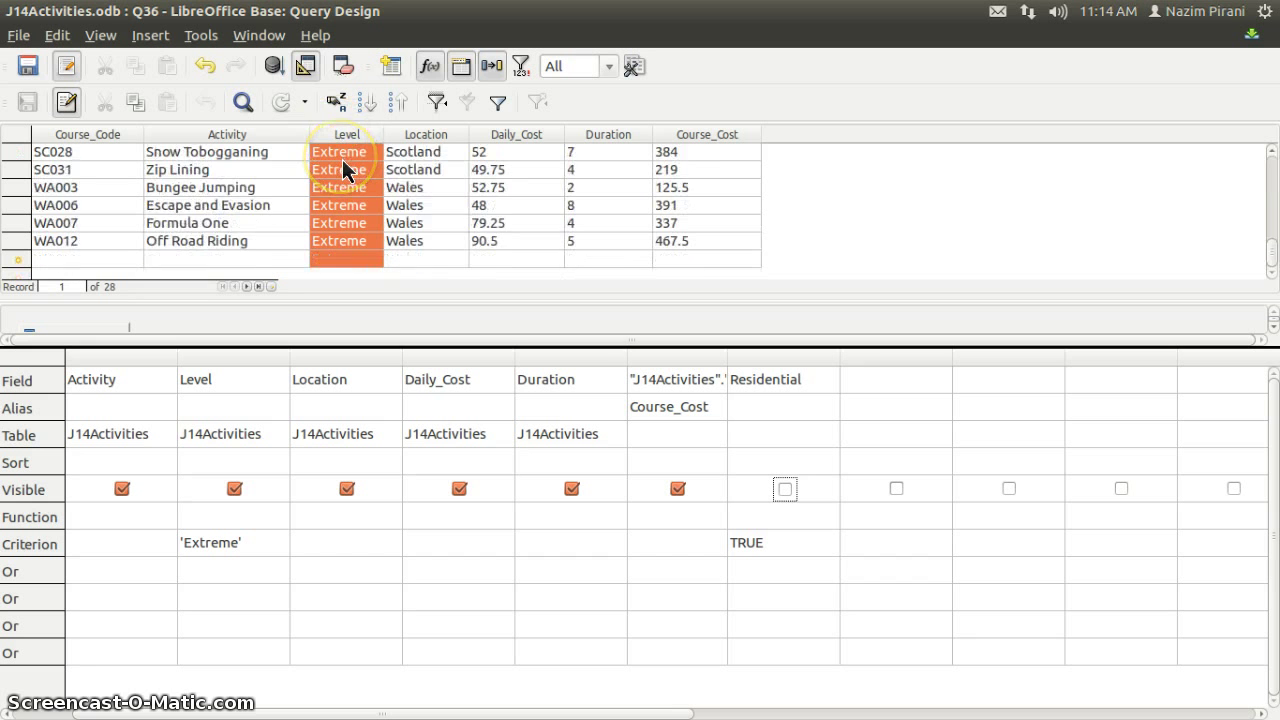
pyautogui.scroll(7, 342, 160)
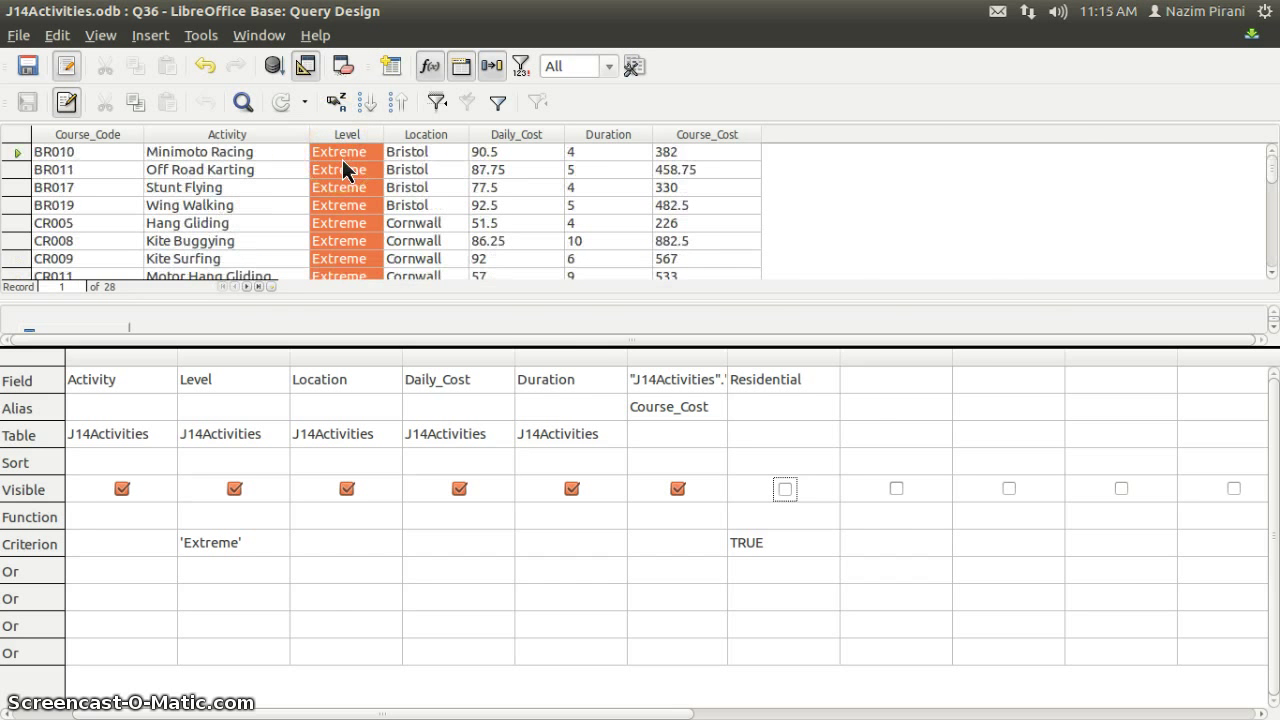
# Return to the question paper in Document Viewer and examine the Duration condition for question 36
pyautogui.hotkey('alt', 'Tab')
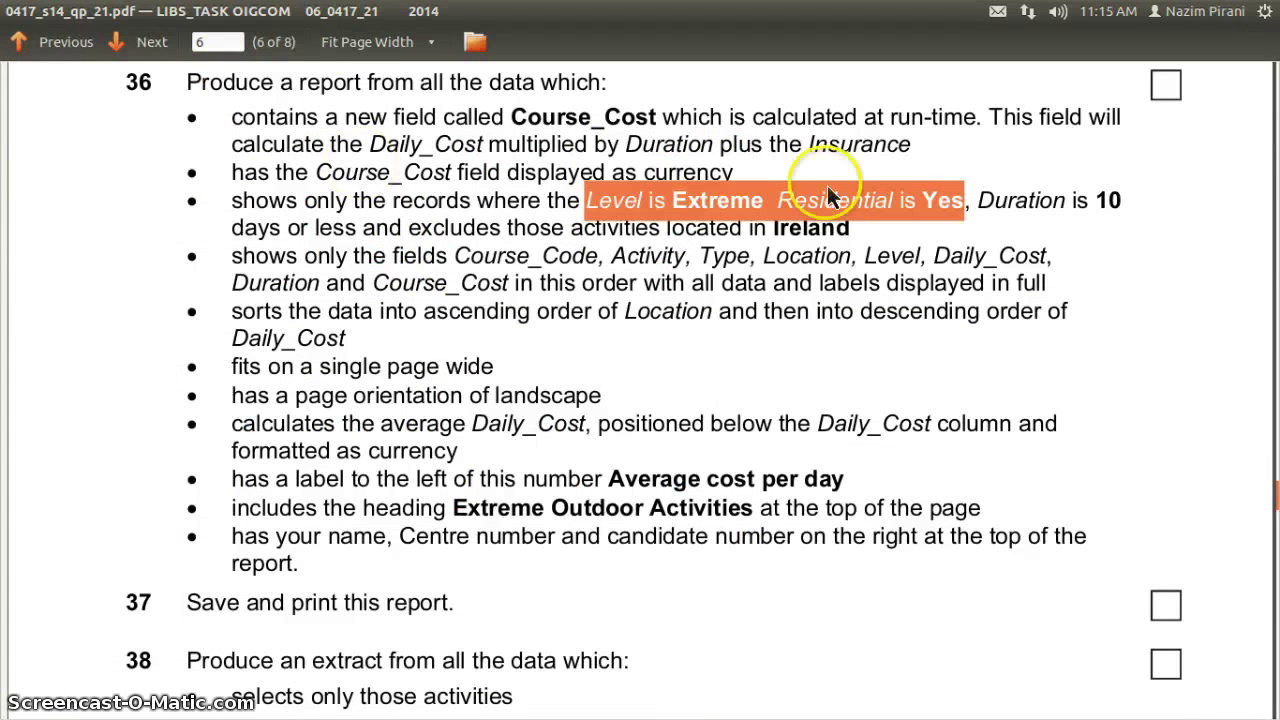
pyautogui.moveTo(978, 202); pyautogui.dragTo(1071, 204)
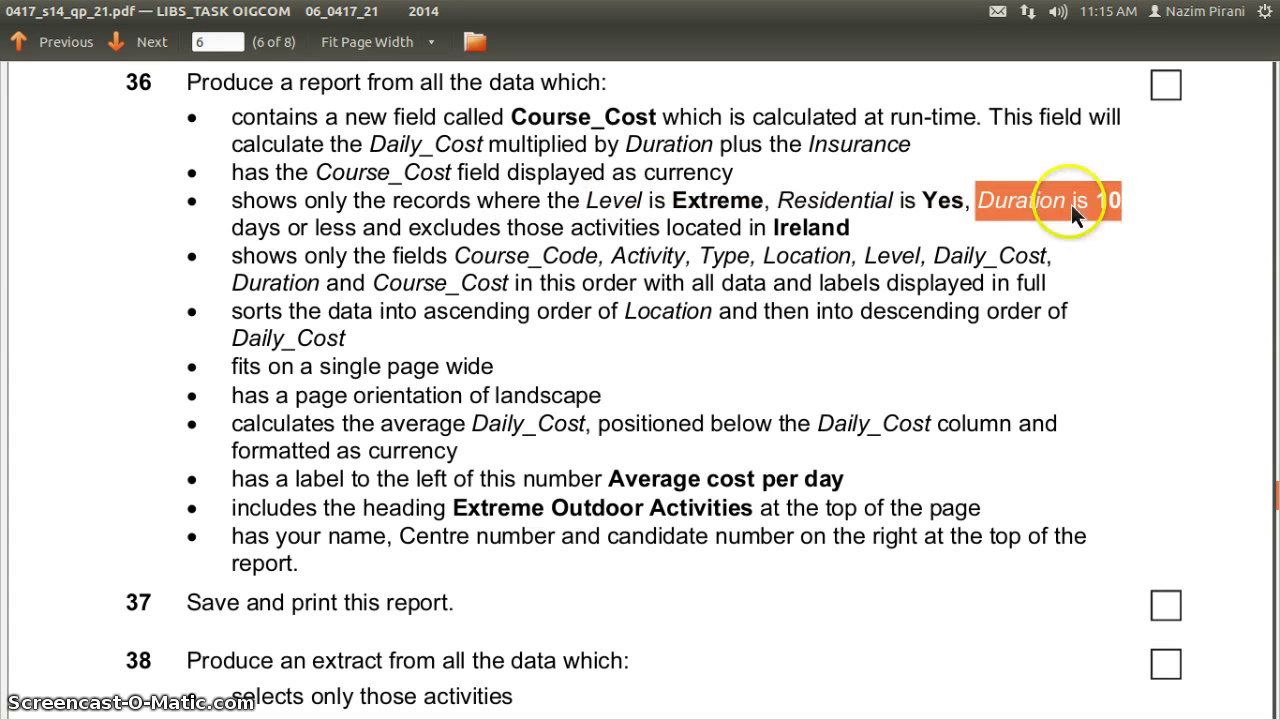
pyautogui.moveTo(1149, 207); pyautogui.dragTo(362, 238)
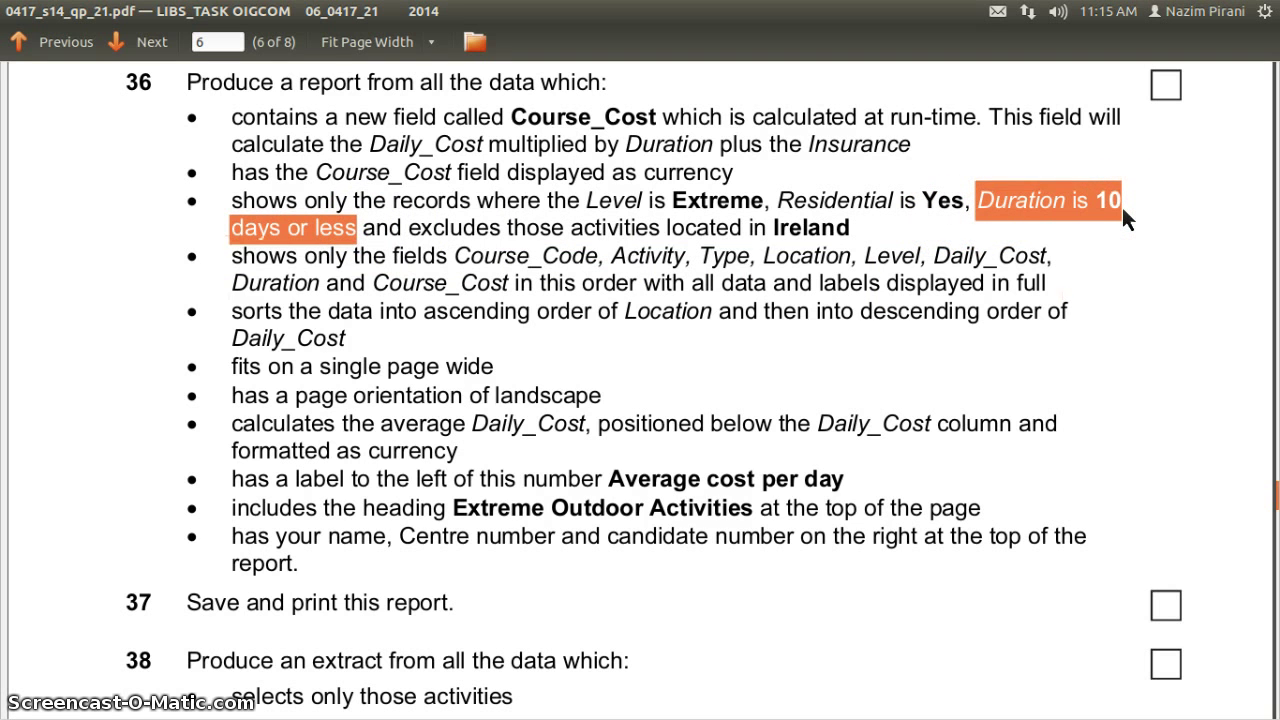
# Switch back to LibreOffice Base and set the Duration column's criterion to <=10
pyautogui.hotkey('alt', 'Tab')
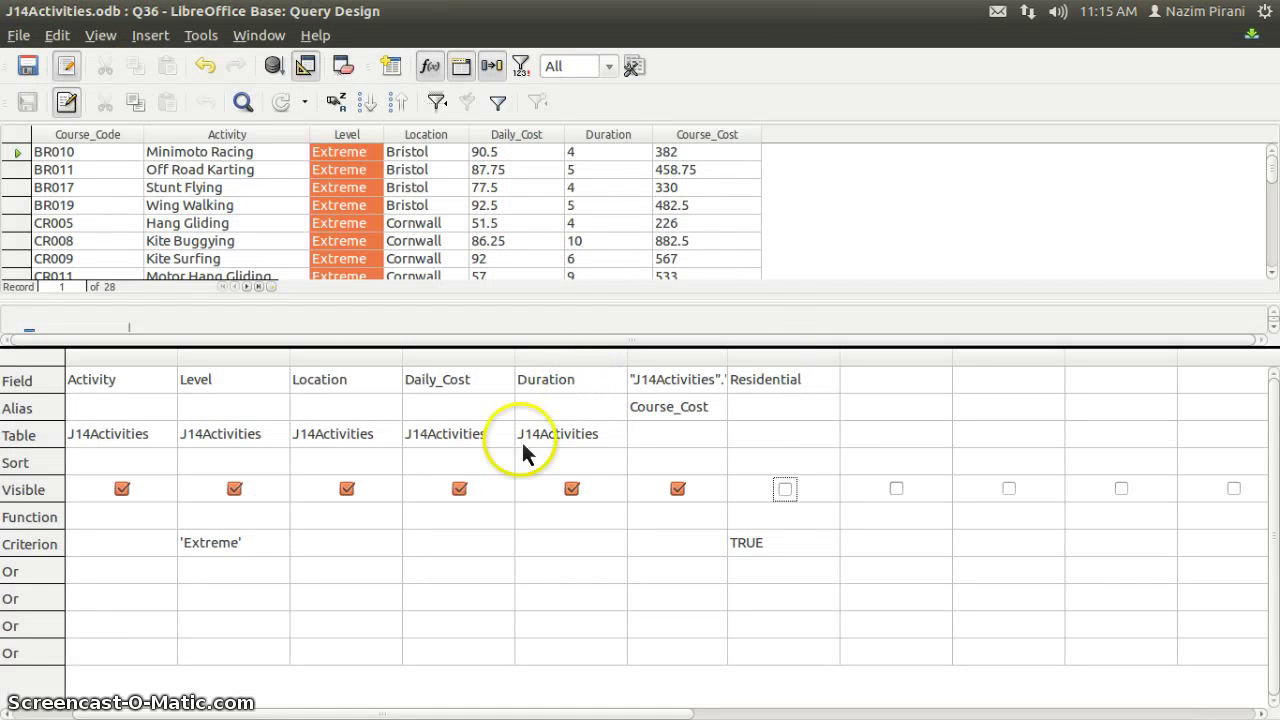
pyautogui.click(557, 357)
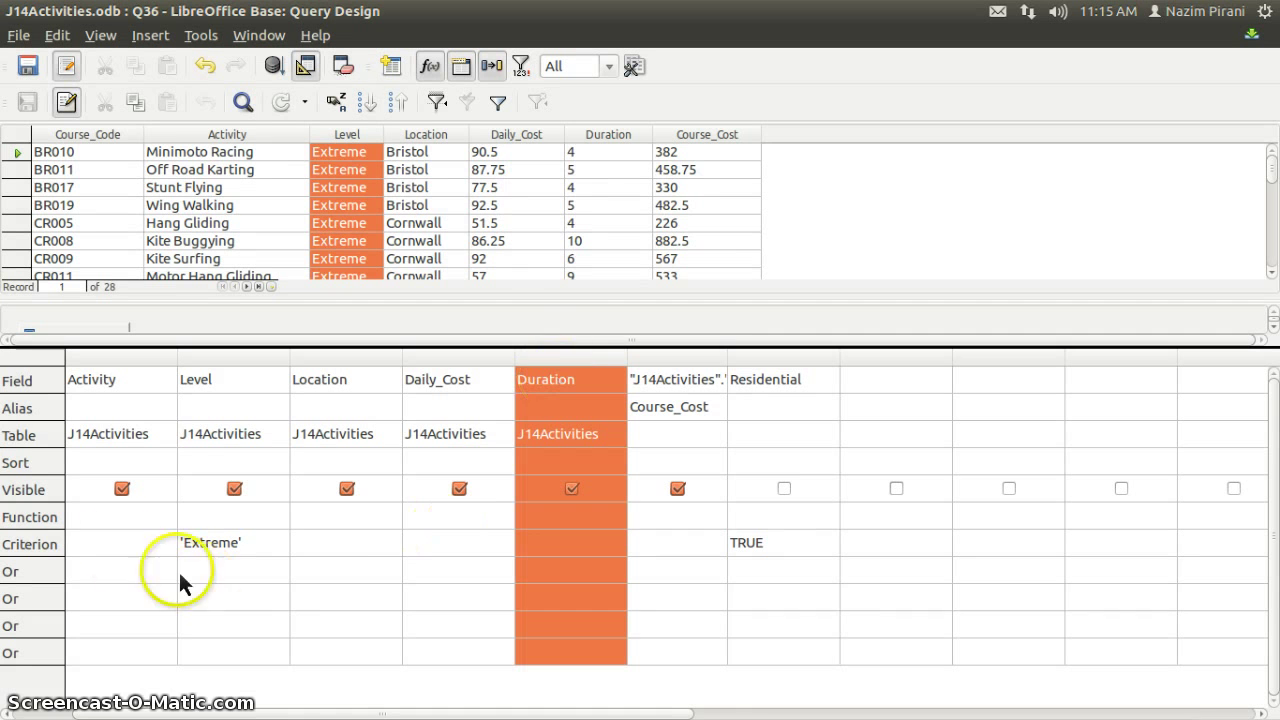
pyautogui.click(535, 543)
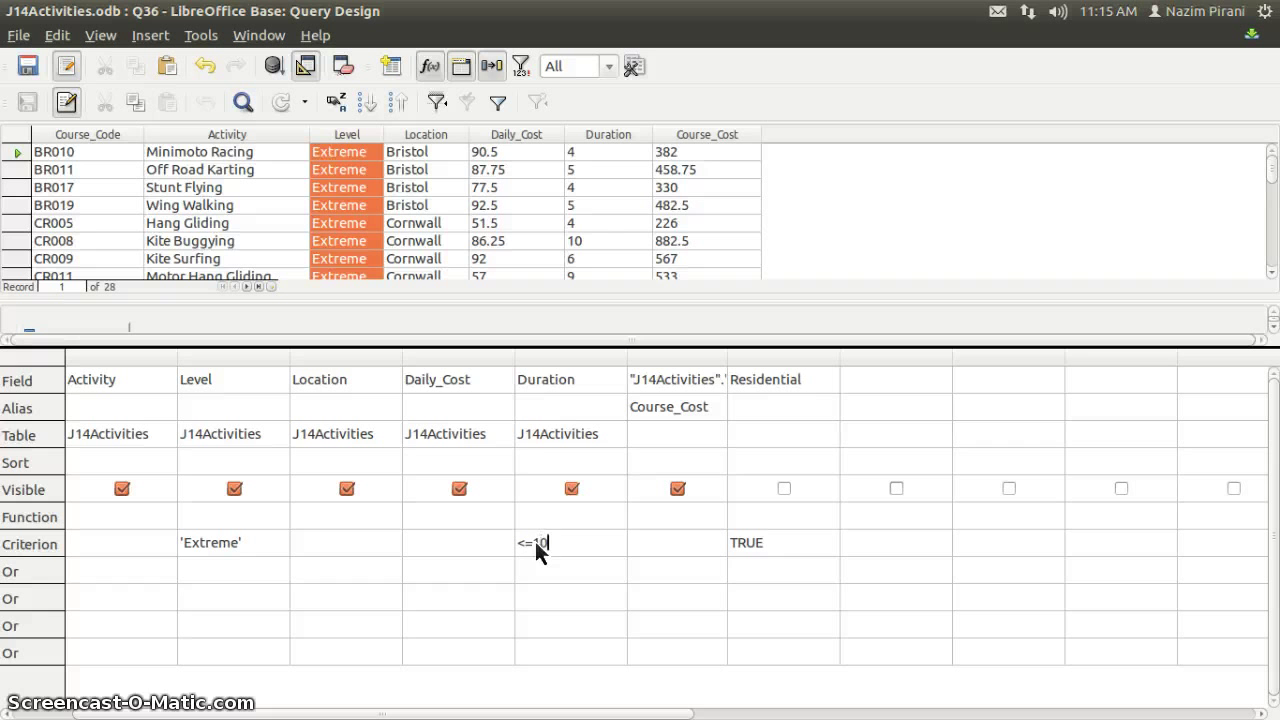
pyautogui.press('Tab')
# Look through the current results for records whose Duration exceeds 10 days
pyautogui.scroll(-4, 612, 185)
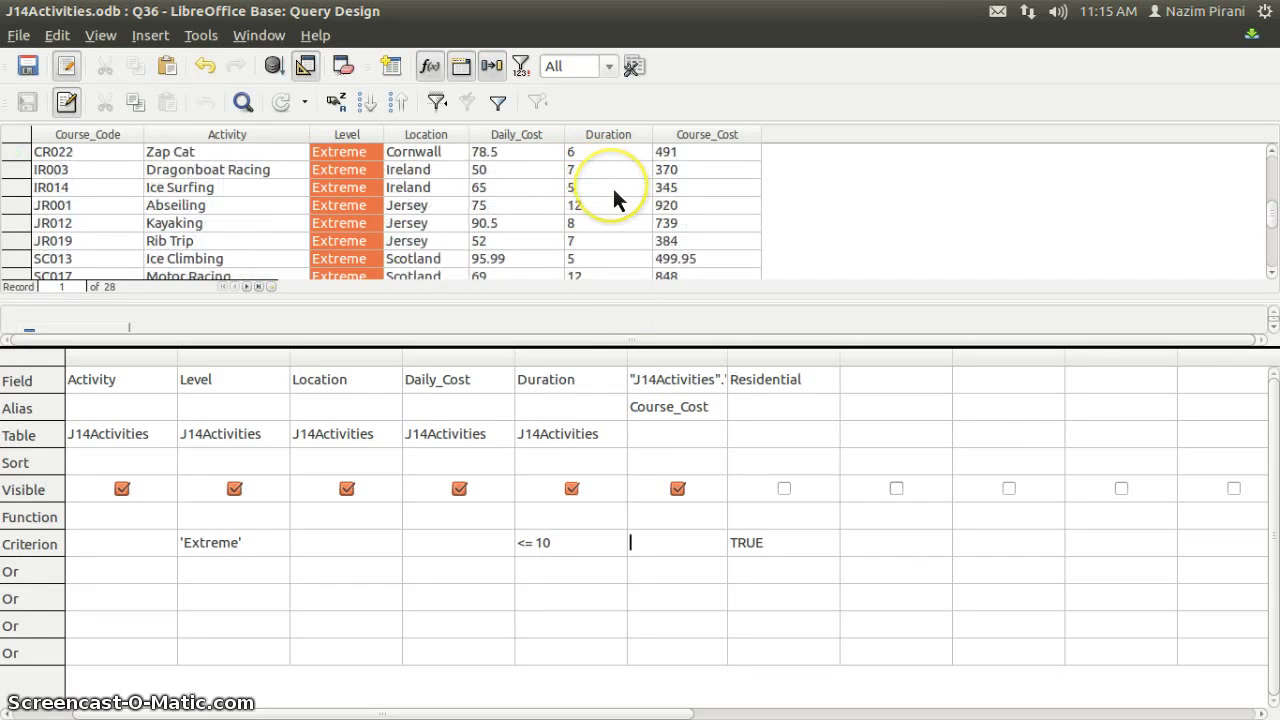
pyautogui.click(598, 205)
pyautogui.scroll(-2, 604, 240)
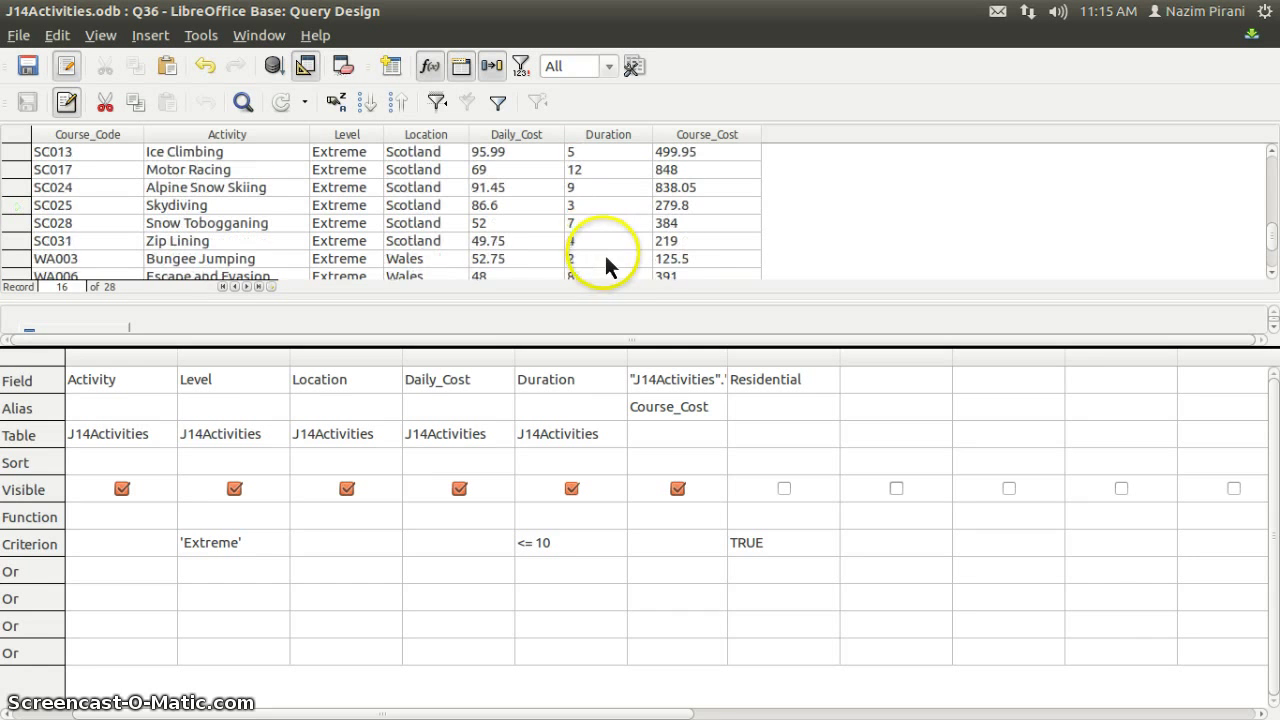
# Go back up through the results to the first records, checking the Duration values against the 10-day limit
pyautogui.click(602, 171)
pyautogui.scroll(3, 608, 189)
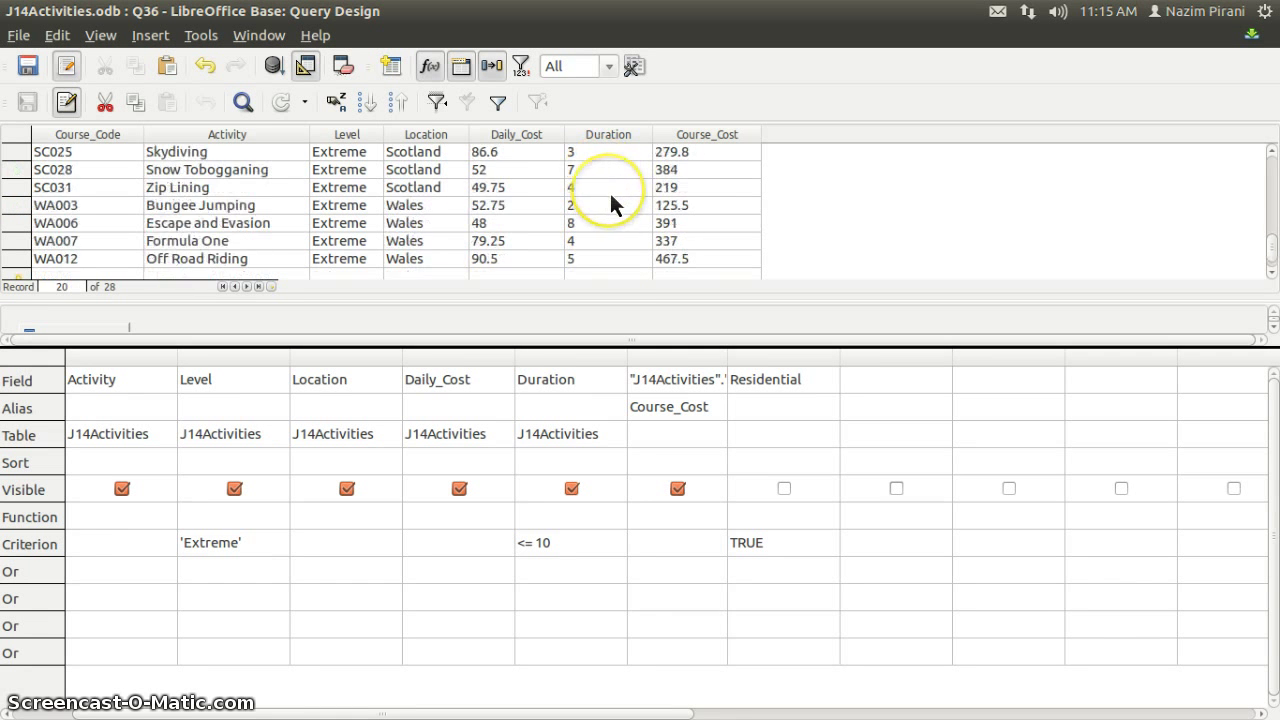
pyautogui.scroll(2, 609, 190)
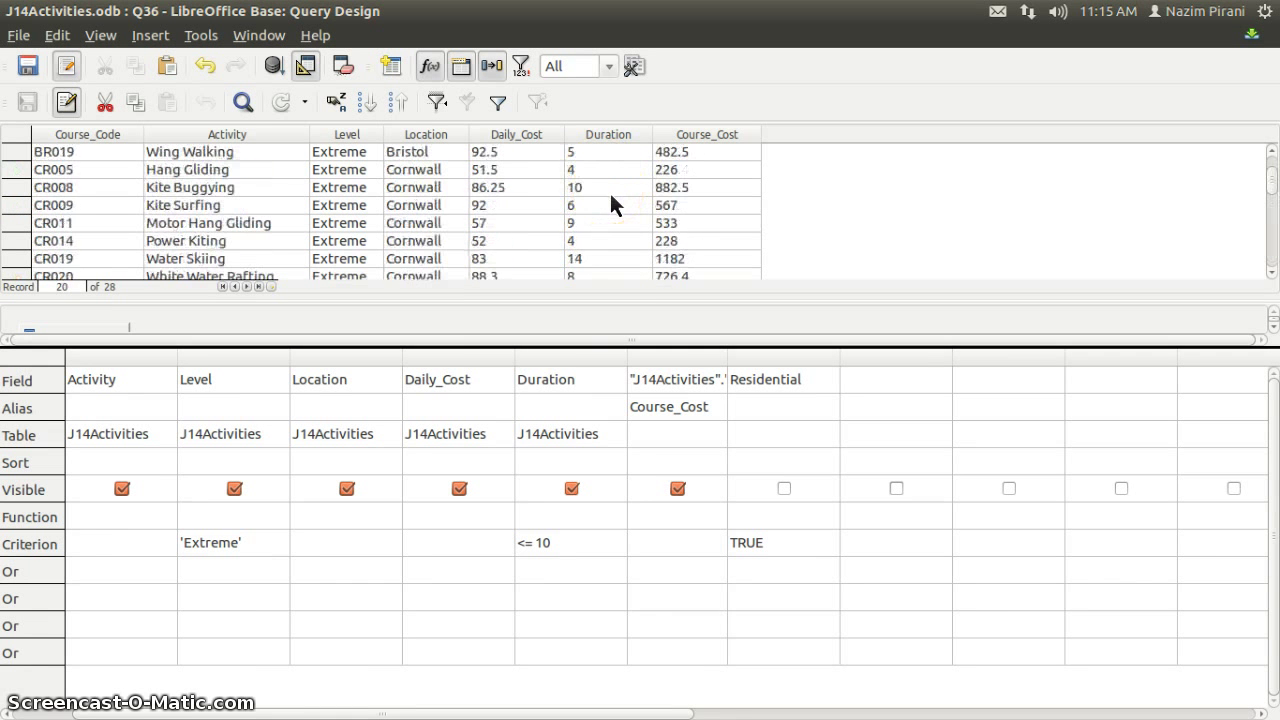
pyautogui.click(600, 258)
pyautogui.scroll(1, 621, 221)
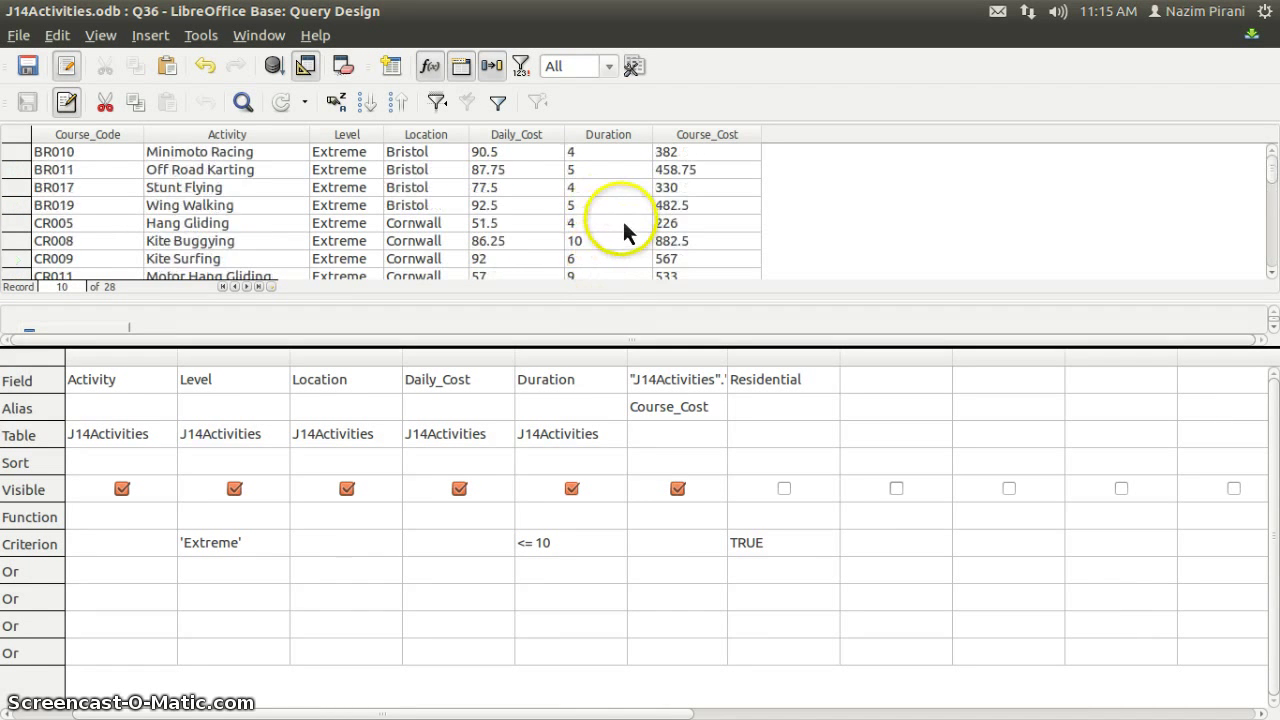
# Rerun the query with the <= 10 Duration criterion, then select the results' Duration column and check its values throughout
pyautogui.click(587, 541)
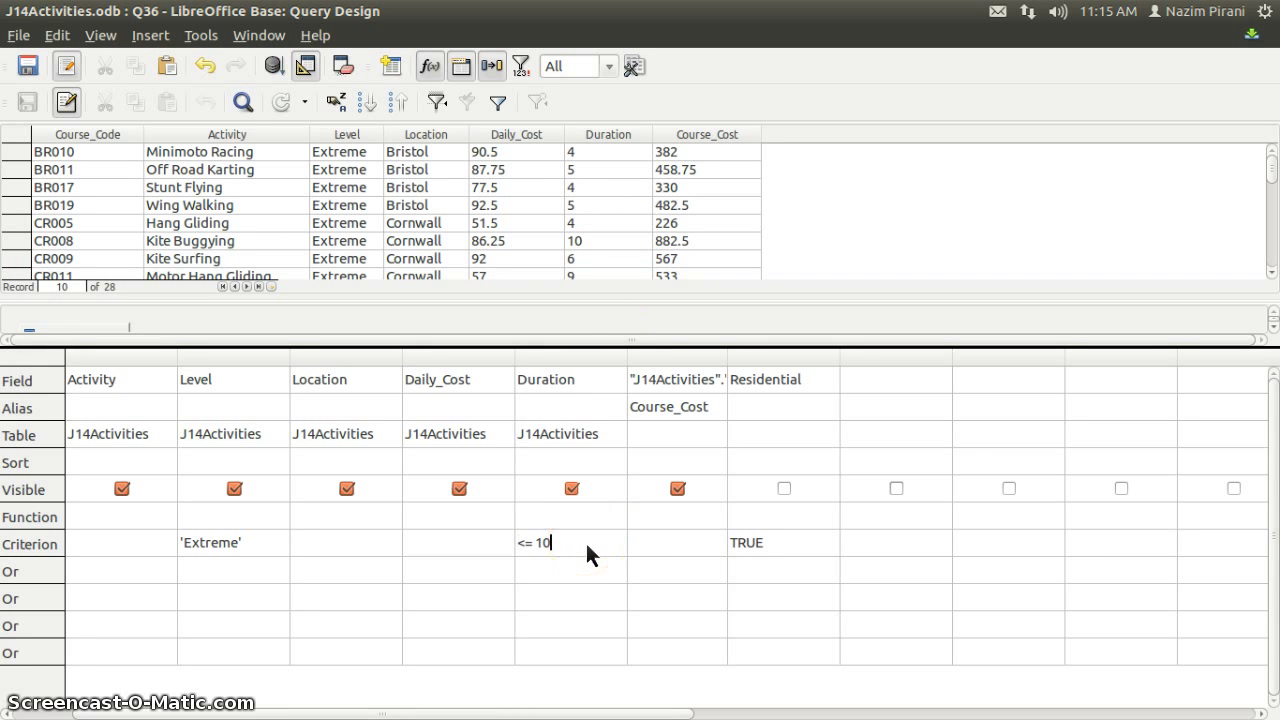
pyautogui.press('Tab')
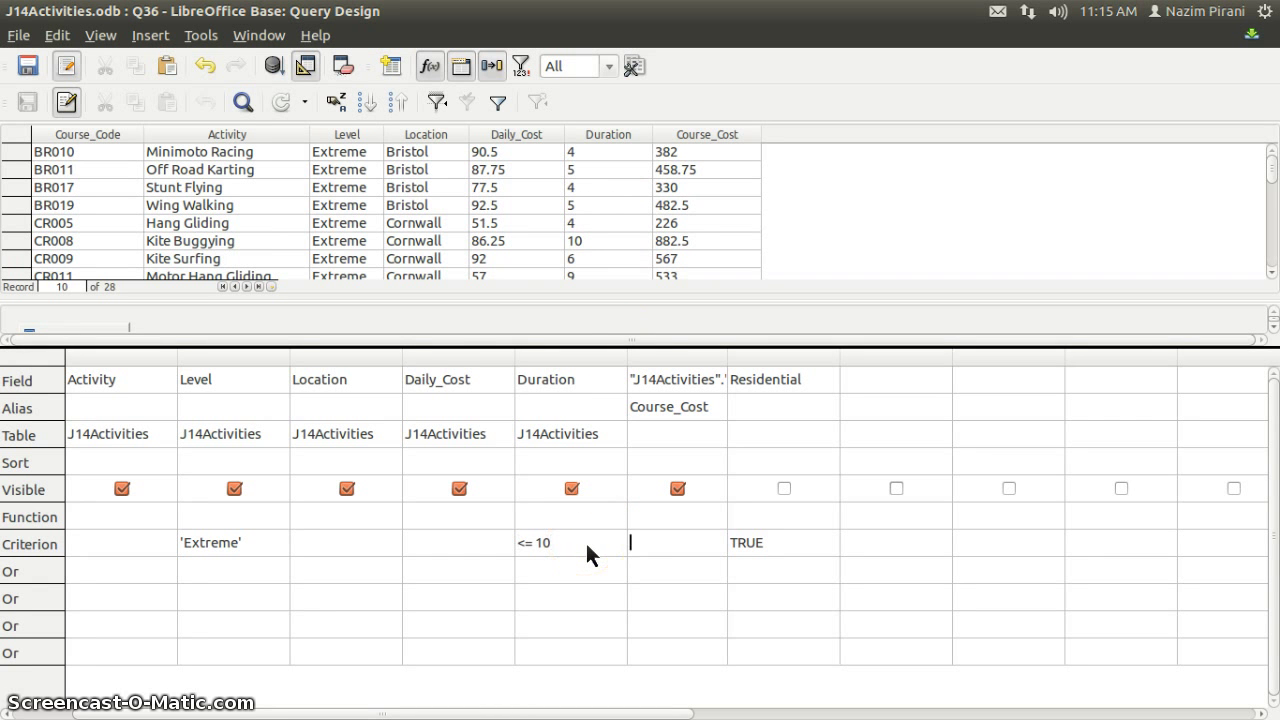
pyautogui.click(273, 67)
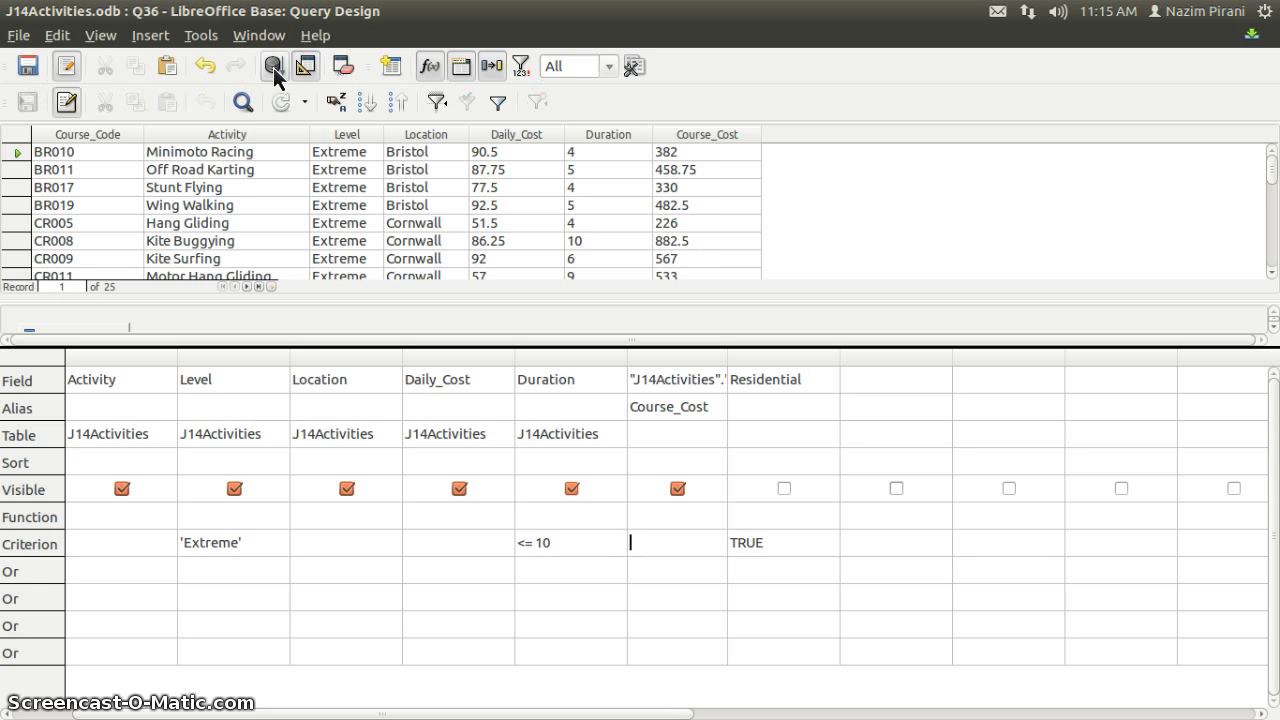
pyautogui.scroll(-3, 614, 190)
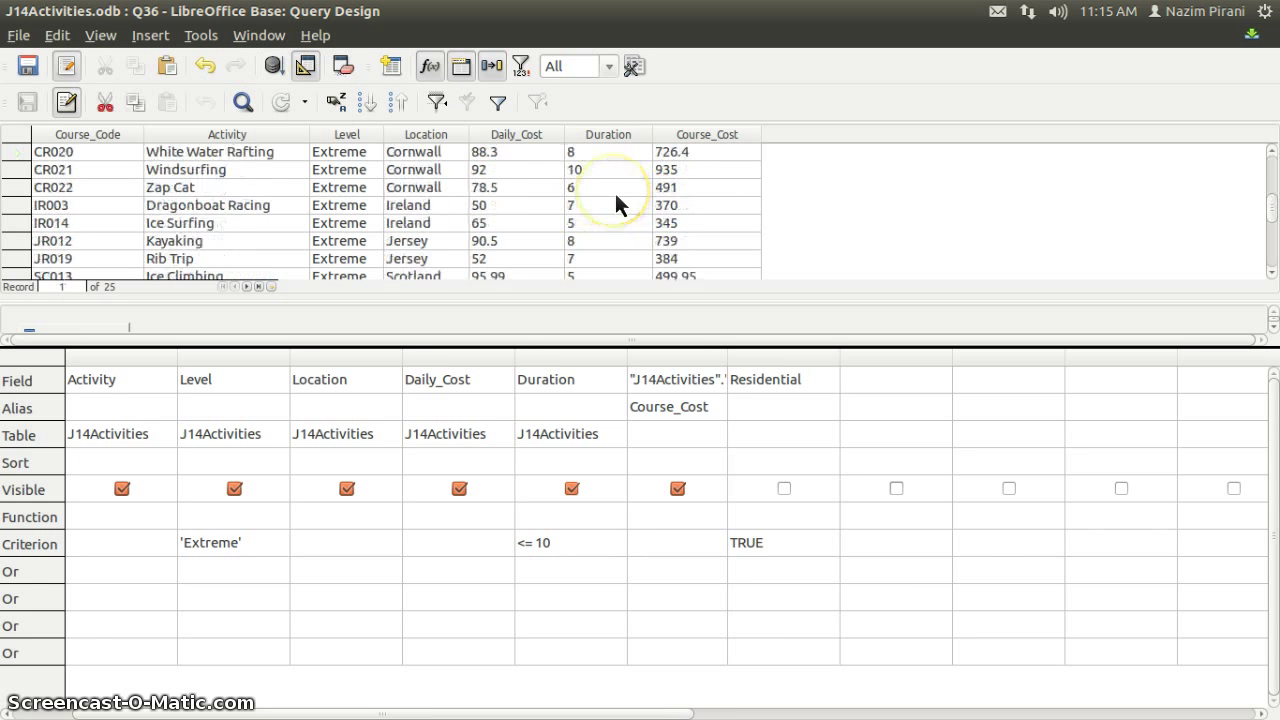
pyautogui.scroll(-4, 614, 190)
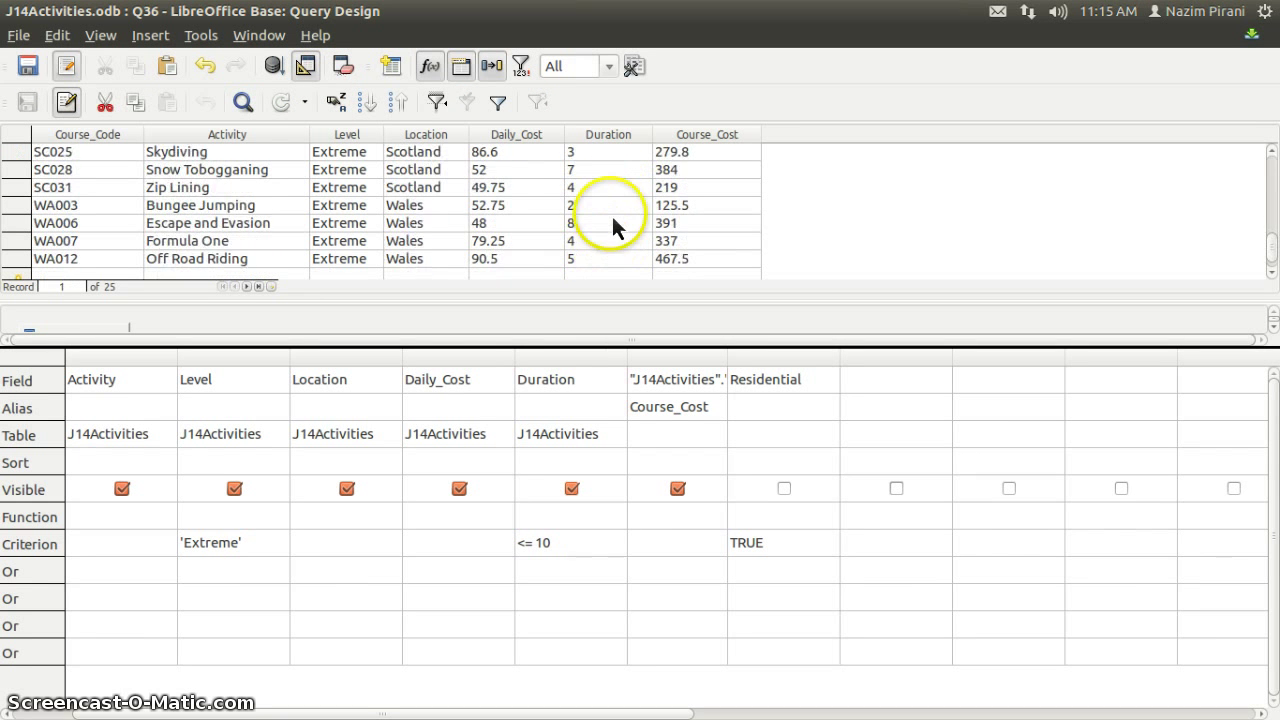
pyautogui.scroll(6, 613, 213)
pyautogui.click(613, 137)
pyautogui.scroll(-4, 611, 161)
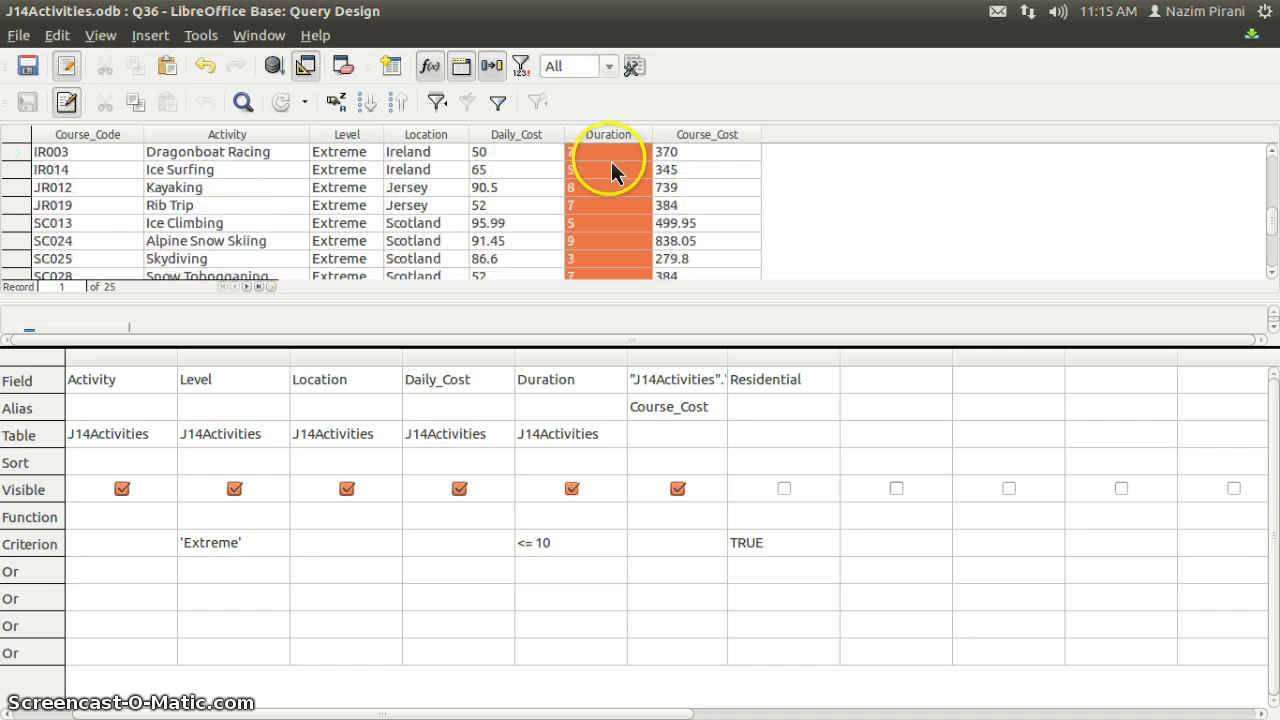
pyautogui.scroll(-2, 611, 161)
pyautogui.scroll(6, 611, 161)
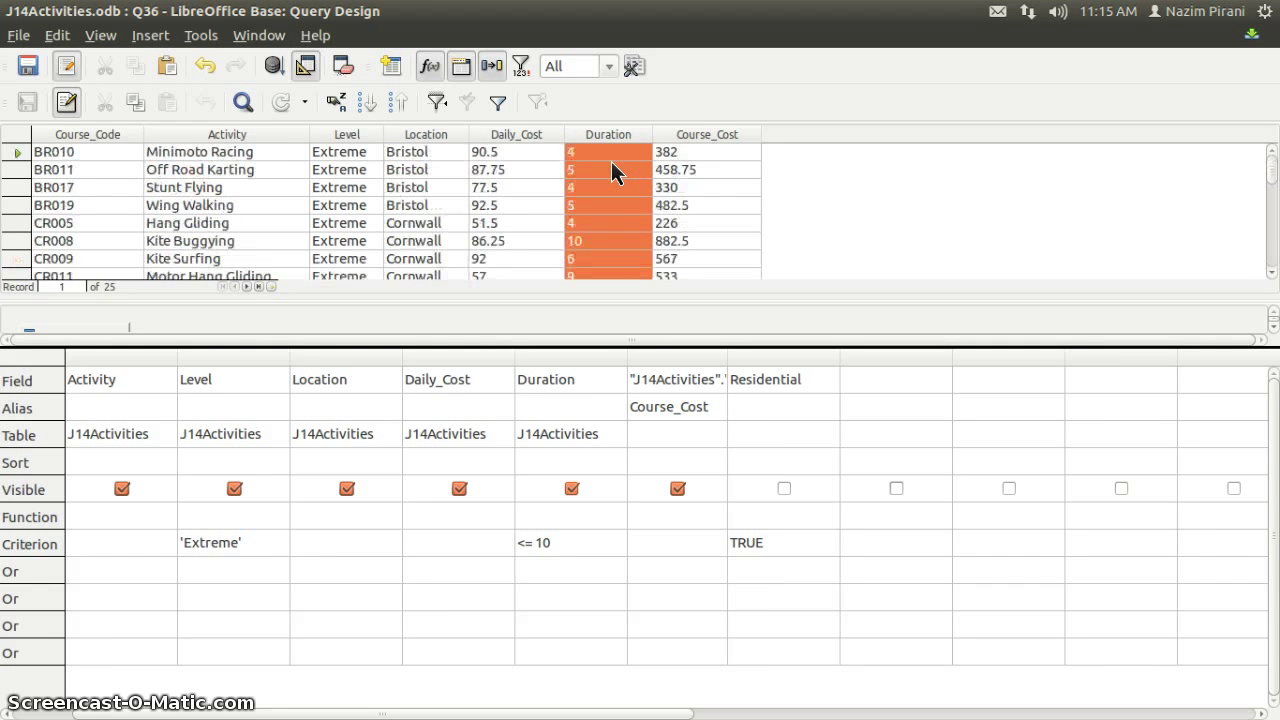